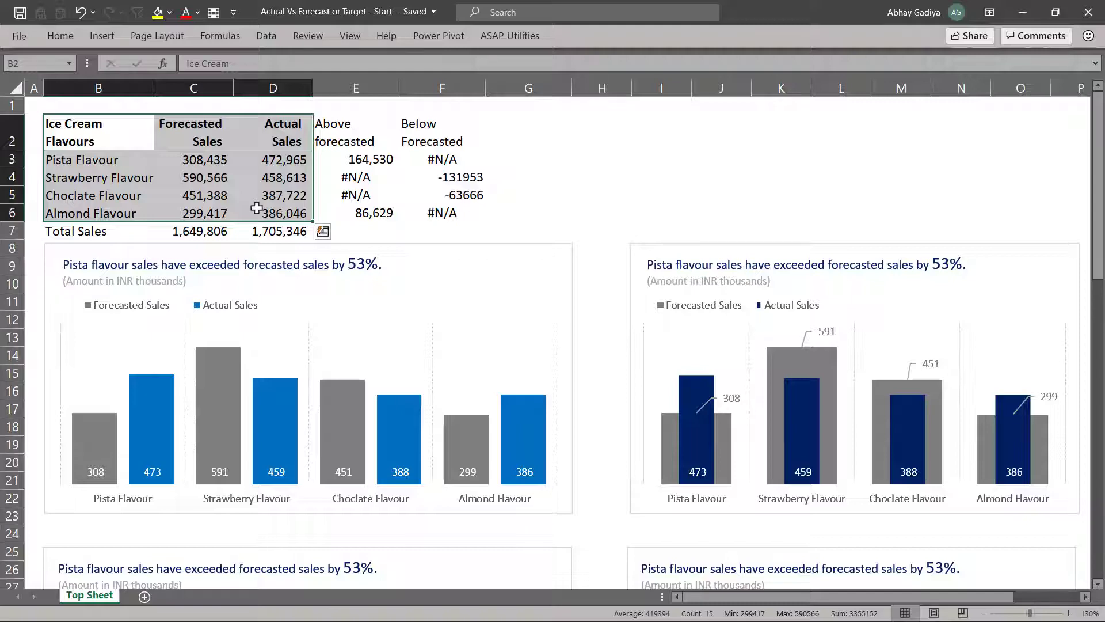
- Copy the flavour sales table to B69 and enter a 'Base Variance' header in E69
key("ctrl+c")
key("ctrl+q")
scroll(256, 213, "down", 19)
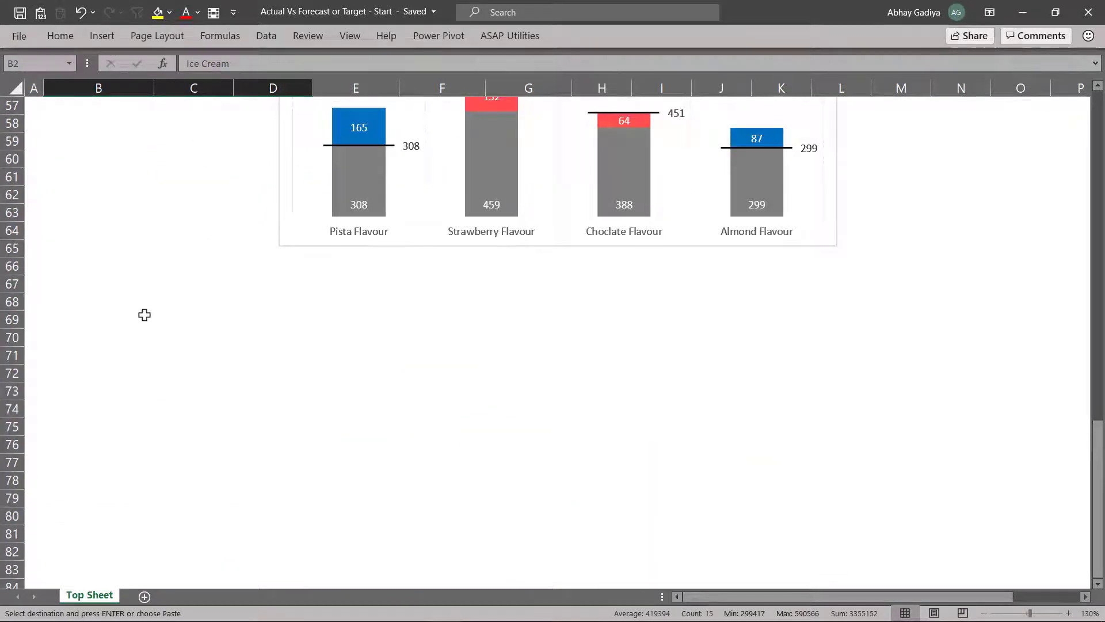
left_click(144, 315)
key("ctrl+v")
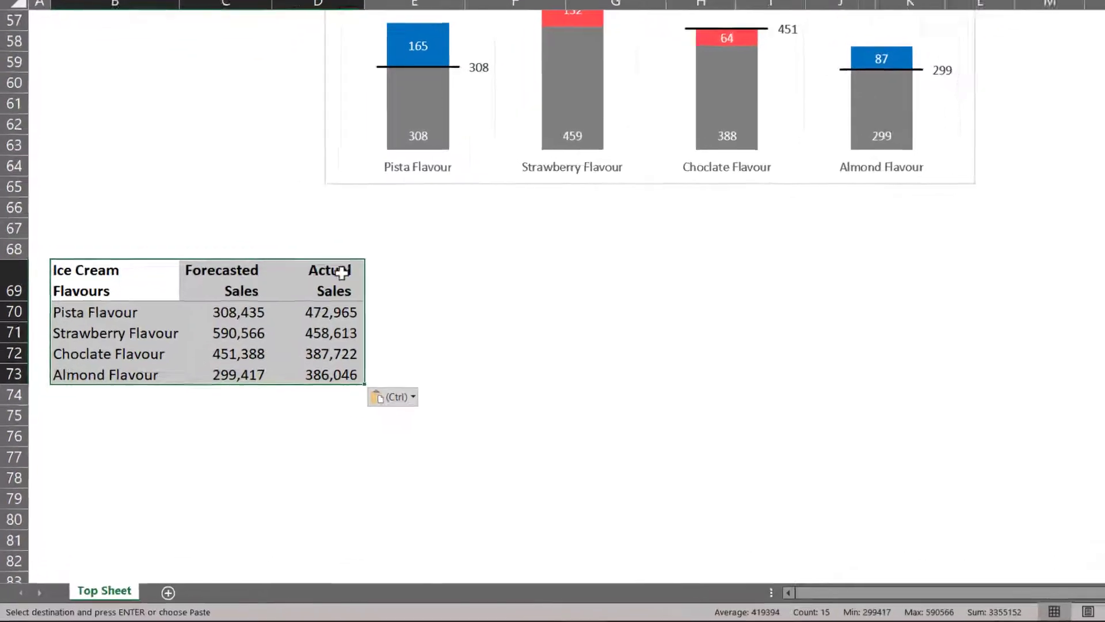
left_click(350, 323)
type("Base Va")
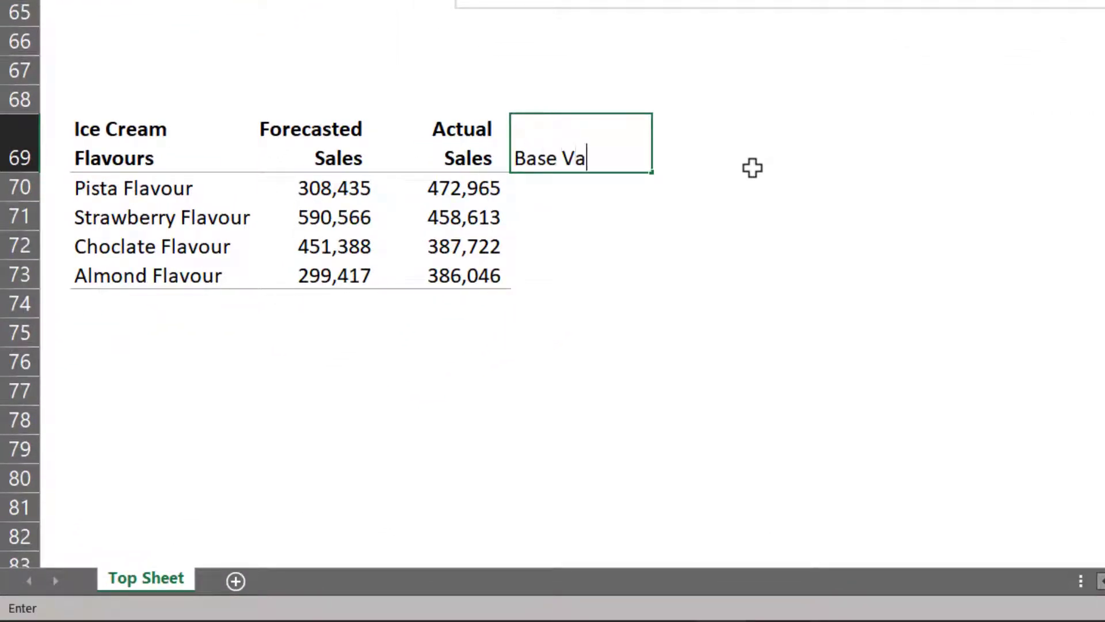
type("riance")
- Fill E70:E73 with =MIN(C70:D70) under the Base Variance header
key("Return")
key("shift+Down")
key("shift+Down")
key("shift+Down")
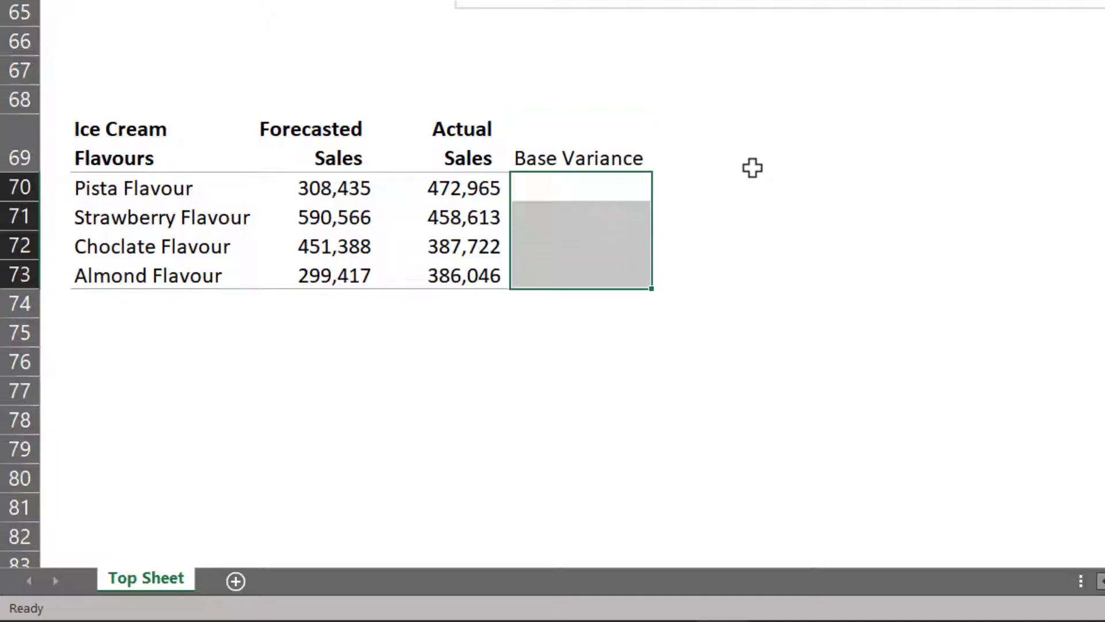
type("=MIN(")
key("Left")
key("Left")
key("shift+Right")
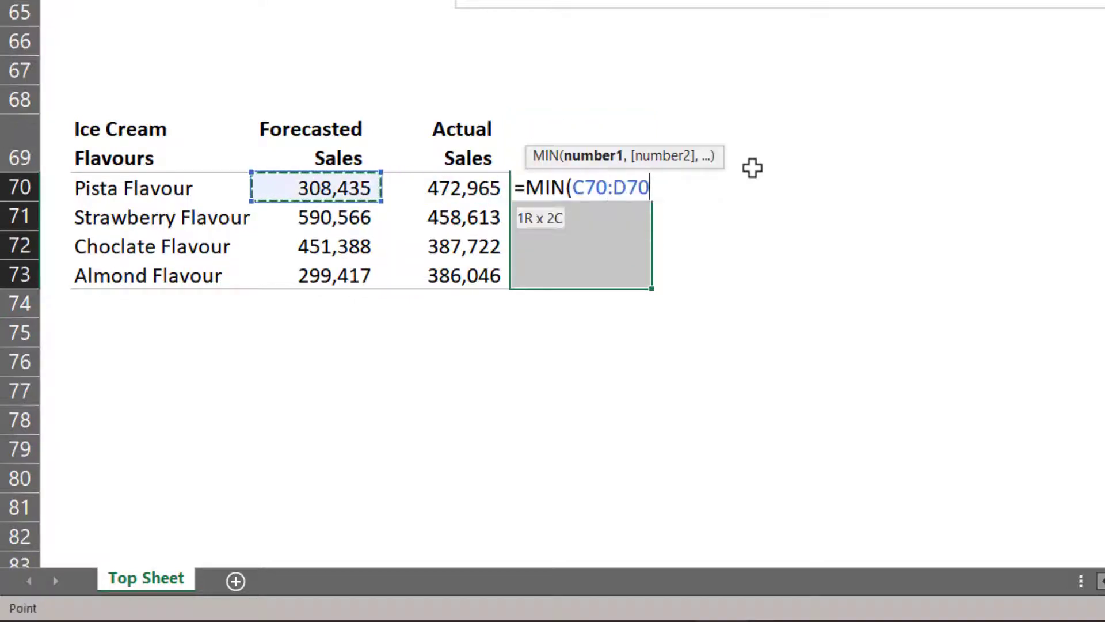
type(")")
key("ctrl+Return")
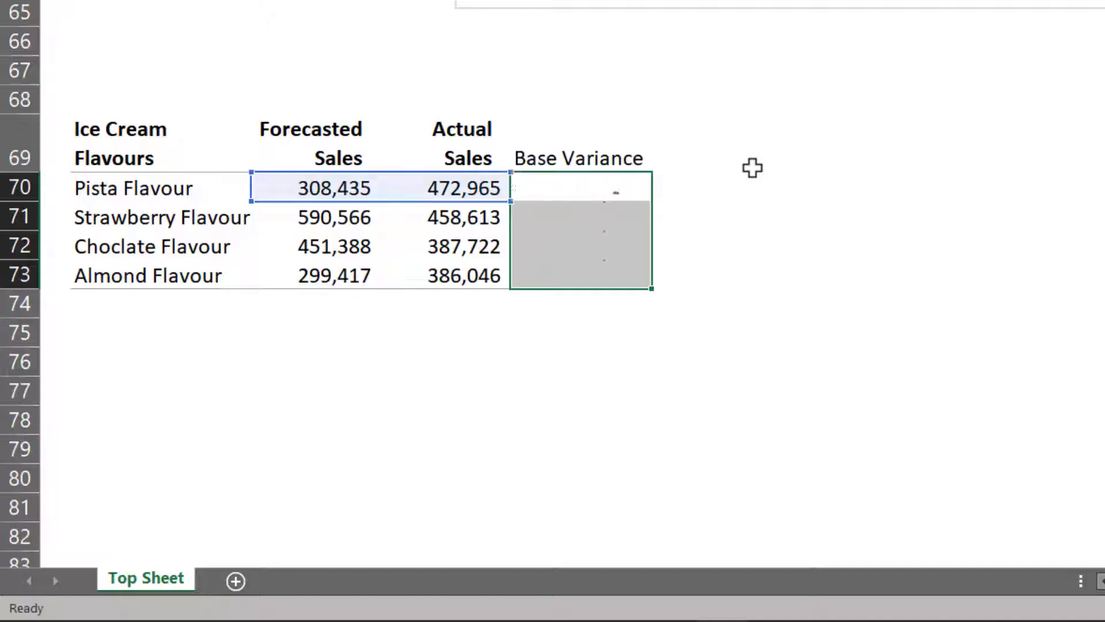
- Enter the 'Above Forecasted' header in F69
key("Up")
key("Right")
type("Above Forecasted")
key("Right")
- Add the 'Below Forecasted' header in G69 and wrap text on both headers F69:G69
type("B")
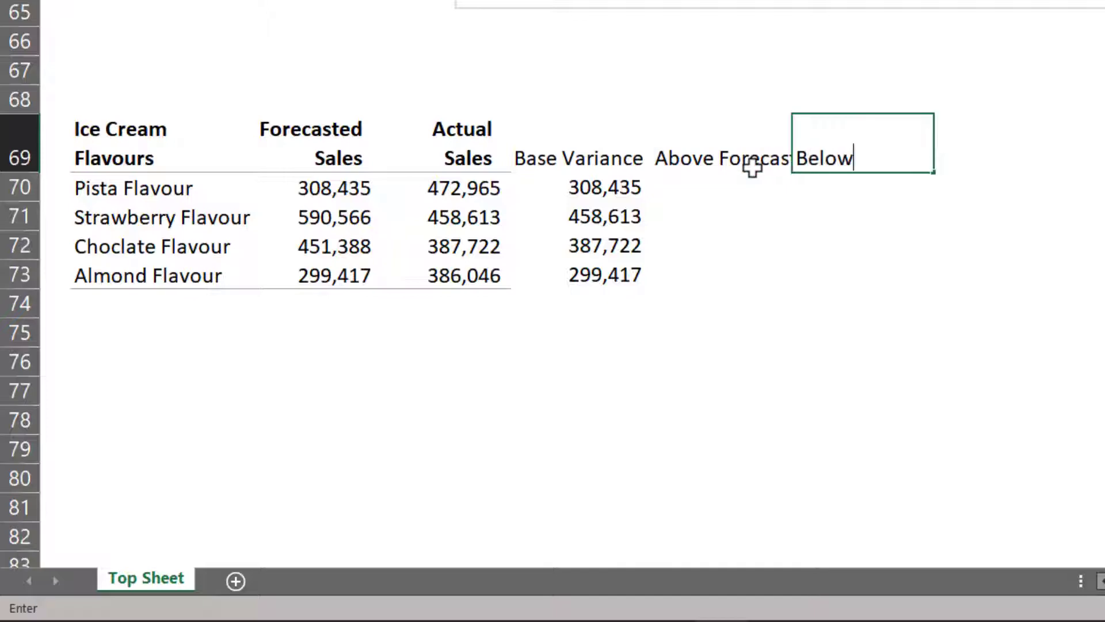
type("elow FOrecasted")
key("Return")
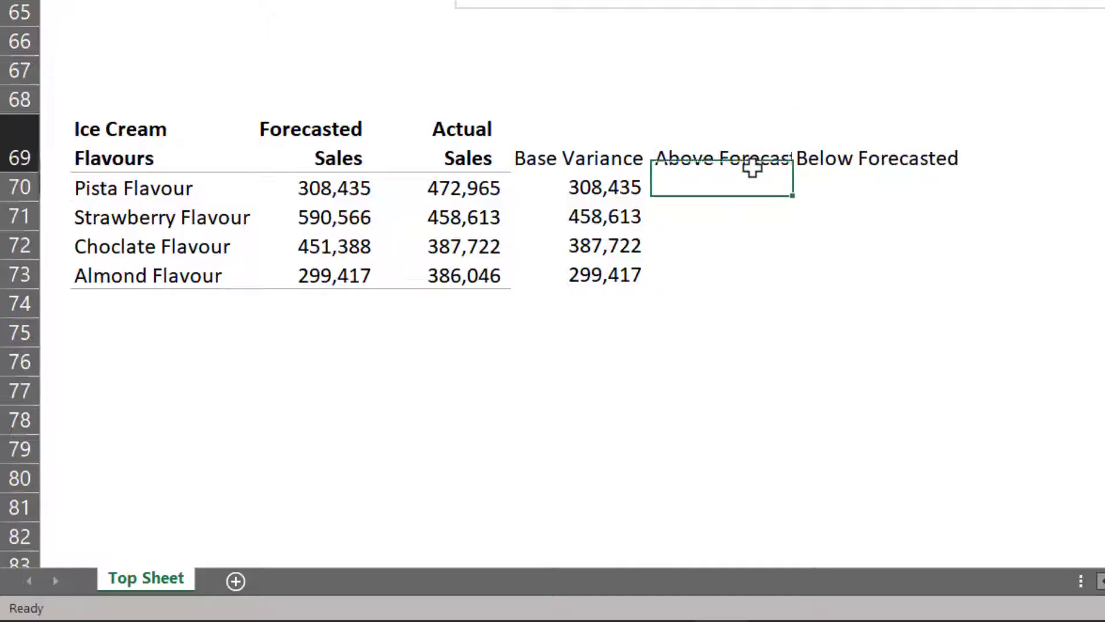
left_click(753, 167)
key("shift+Right")
key("alt+h")
key("w")
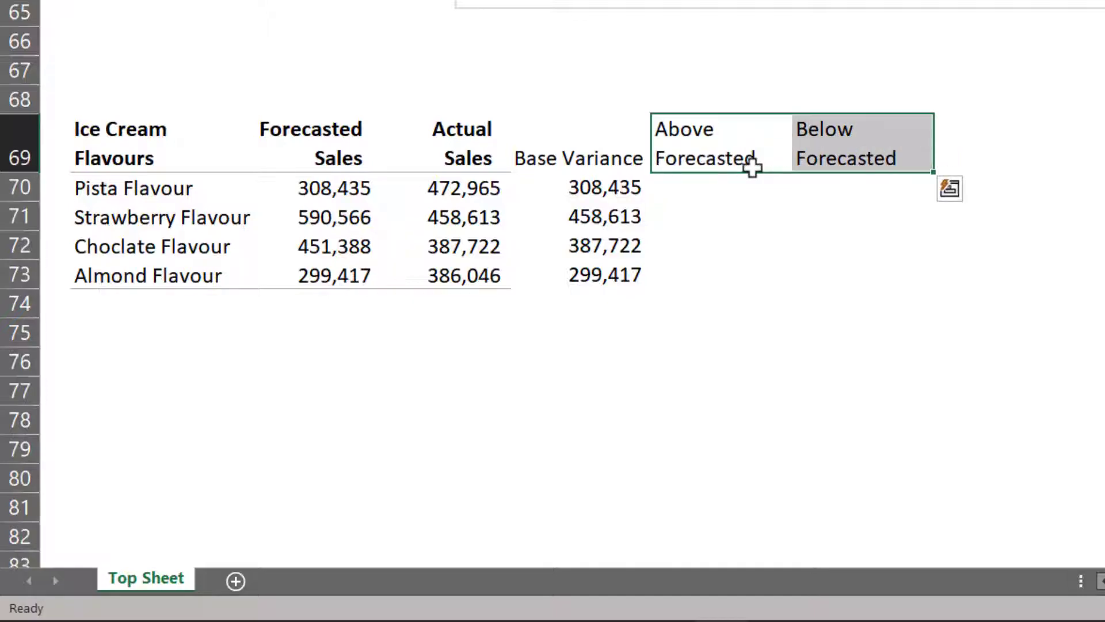
- Fill F70:F73 with =MAX(D70-C70,0) to show sales above forecast
key("Down")
key("shift+Down")
key("shift+Down")
key("shift+Down")
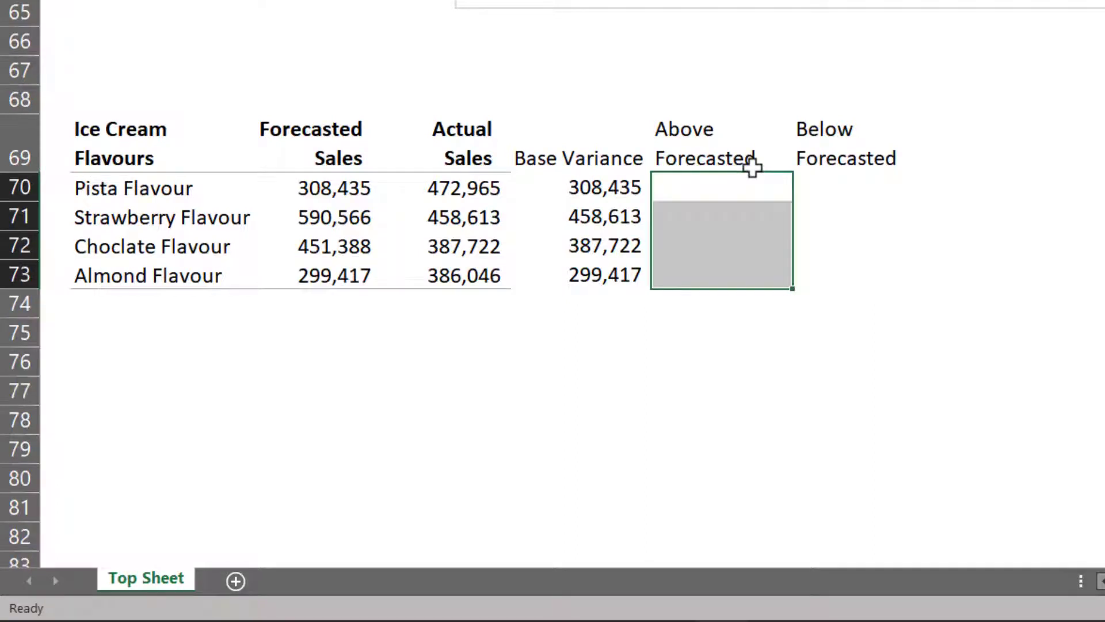
type("=max")
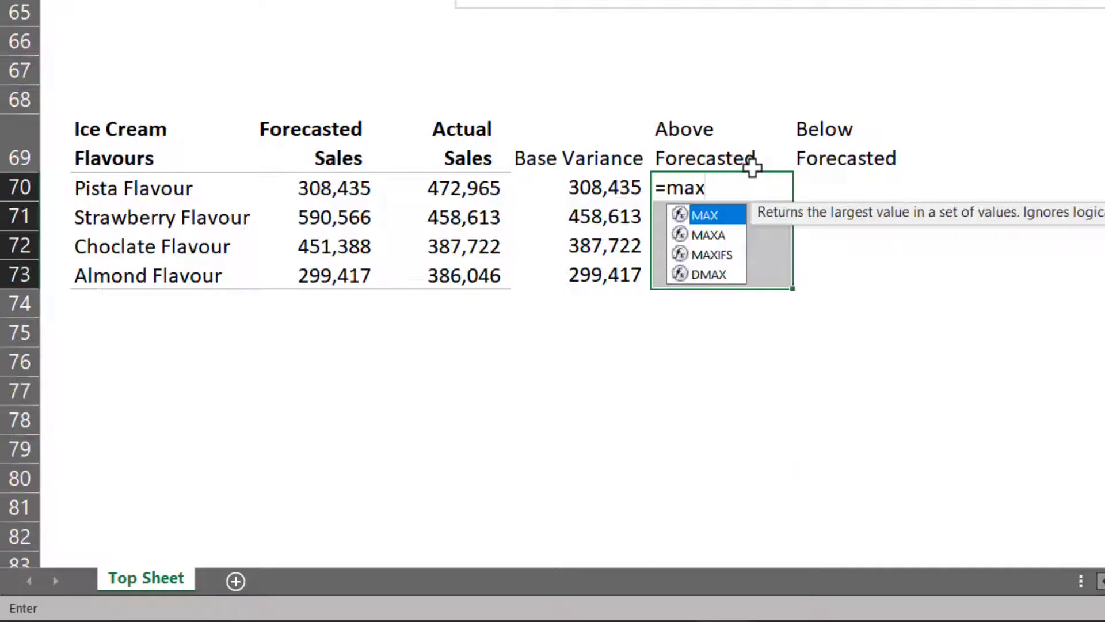
key("Tab")
key("Left")
key("Left")
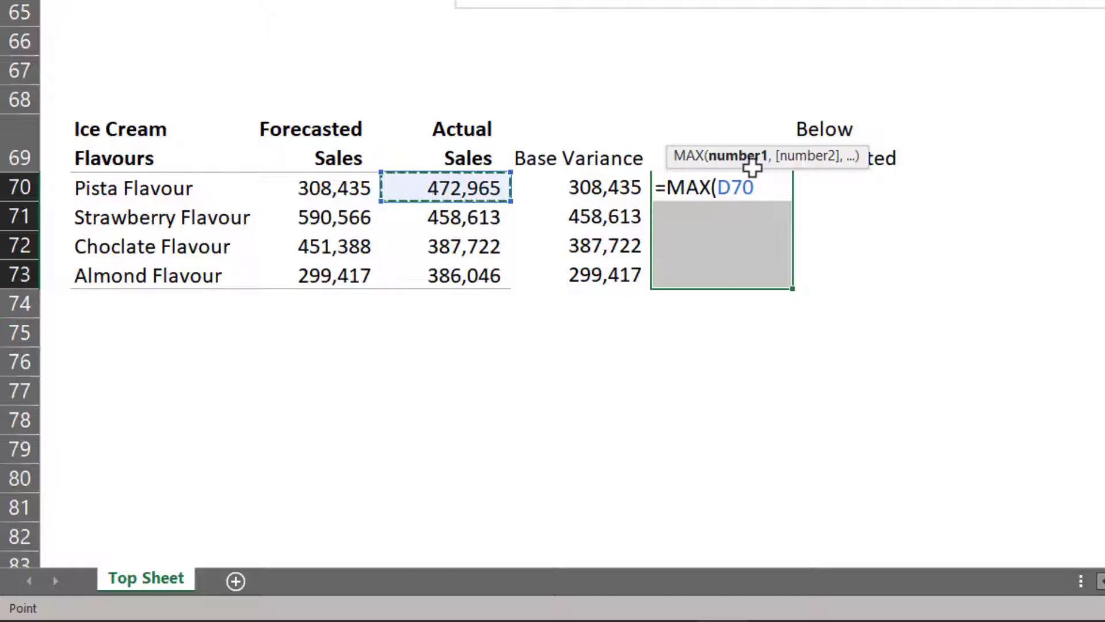
type("-")
key("Left")
key("Left")
key("Left")
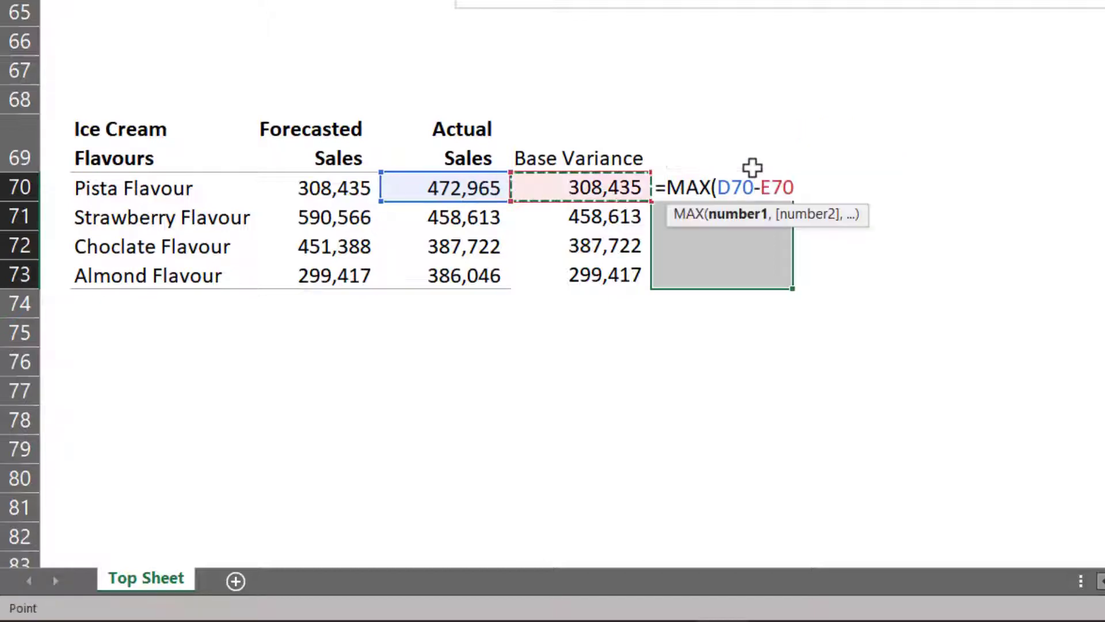
type(", ")
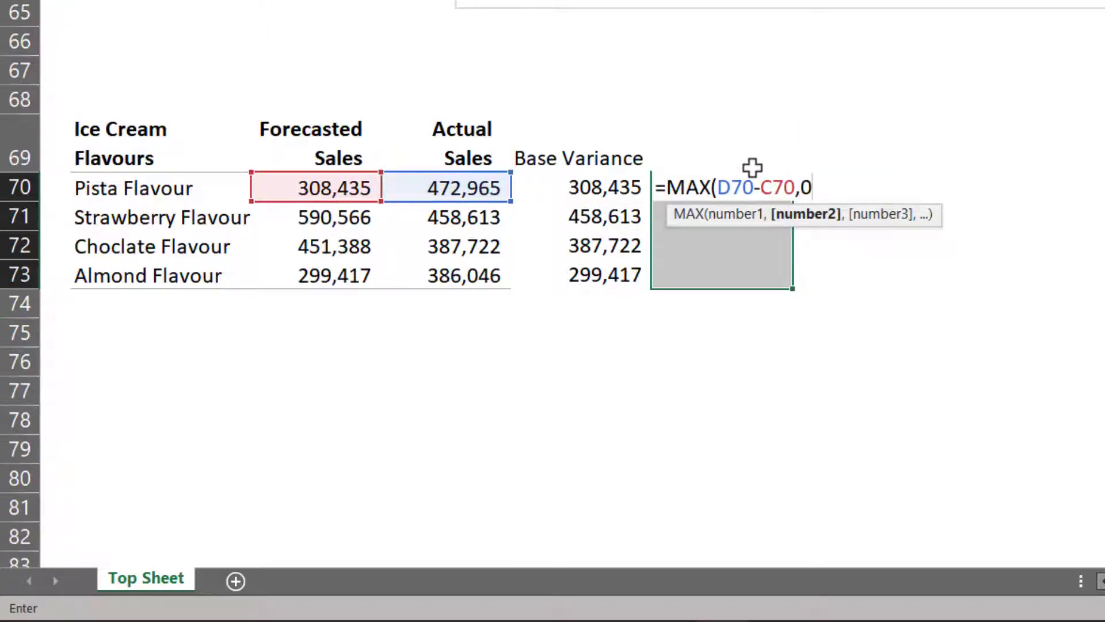
type("0)")
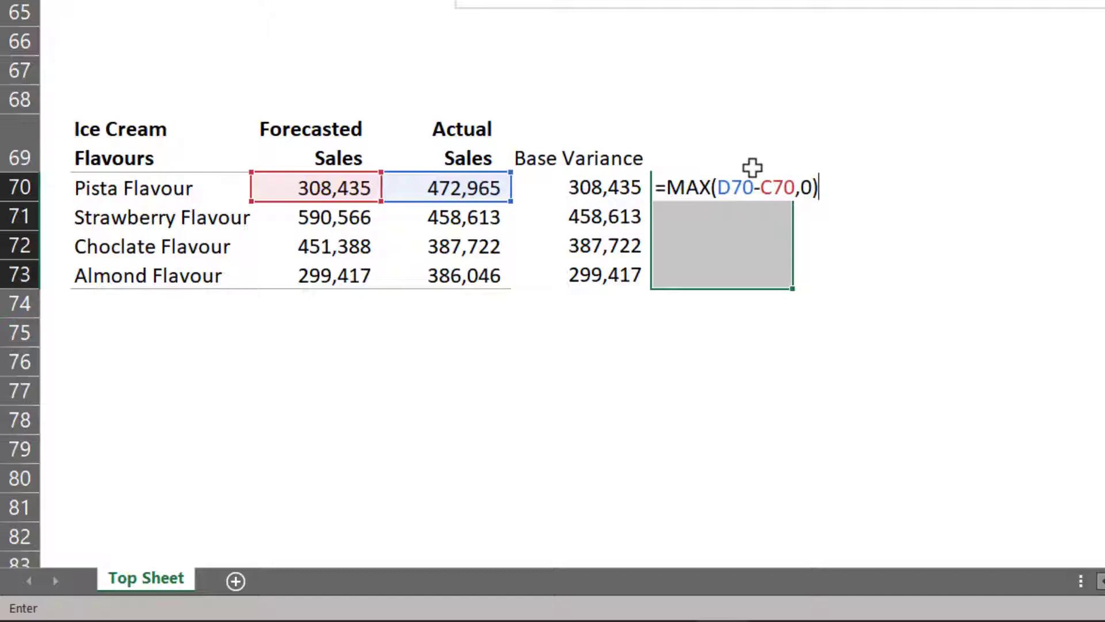
key("ctrl+Return")
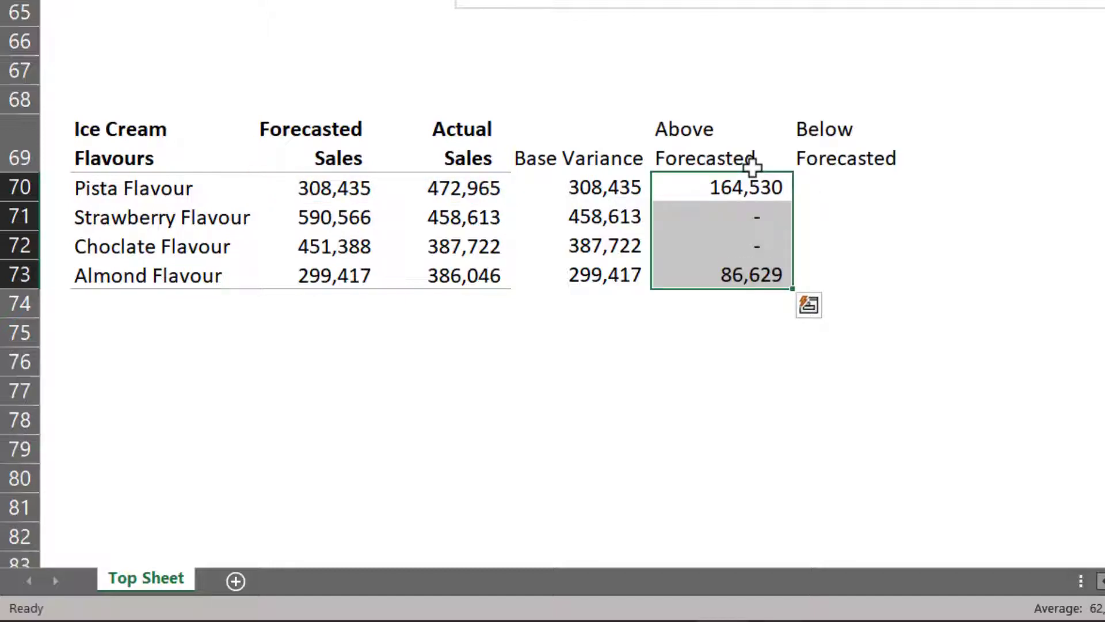
- Fill G70:G73 with =MAX(C70-D70,0) to show sales below forecast
left_click_drag(836, 185, 837, 274)
type("=max")
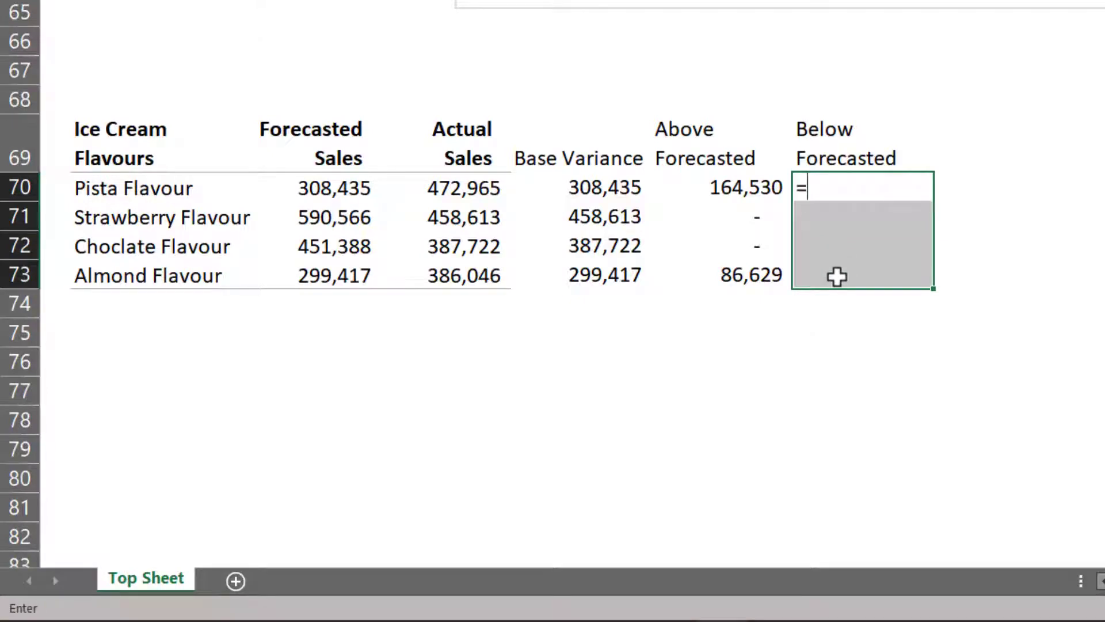
key("Tab")
key("Left")
key("Left")
key("Left")
key("Left")
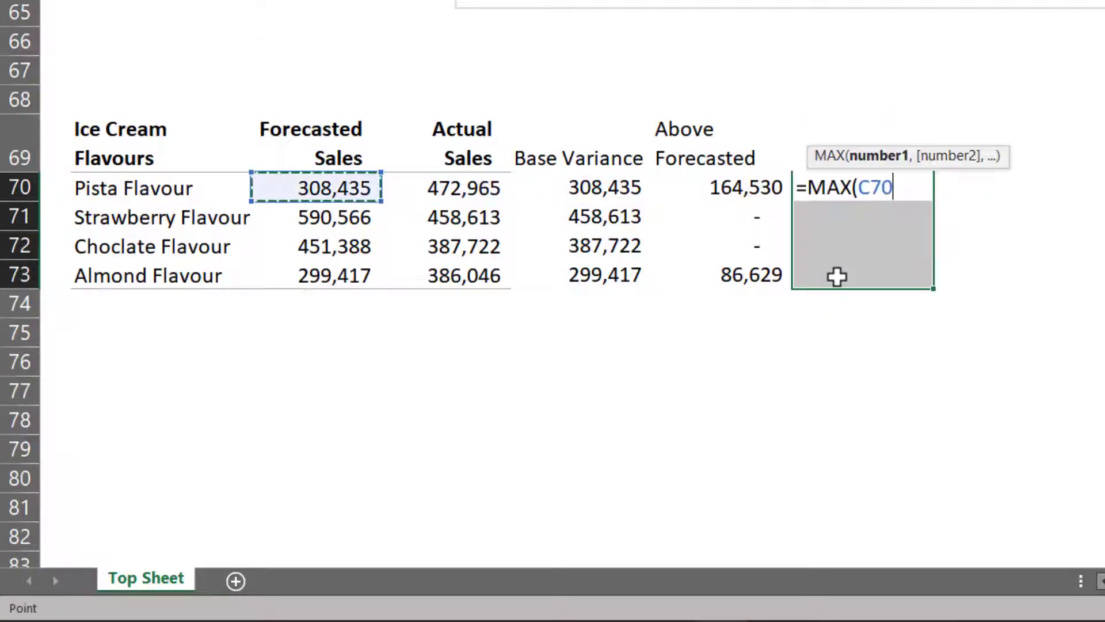
type("-")
key("Left")
key("Left")
key("Left")
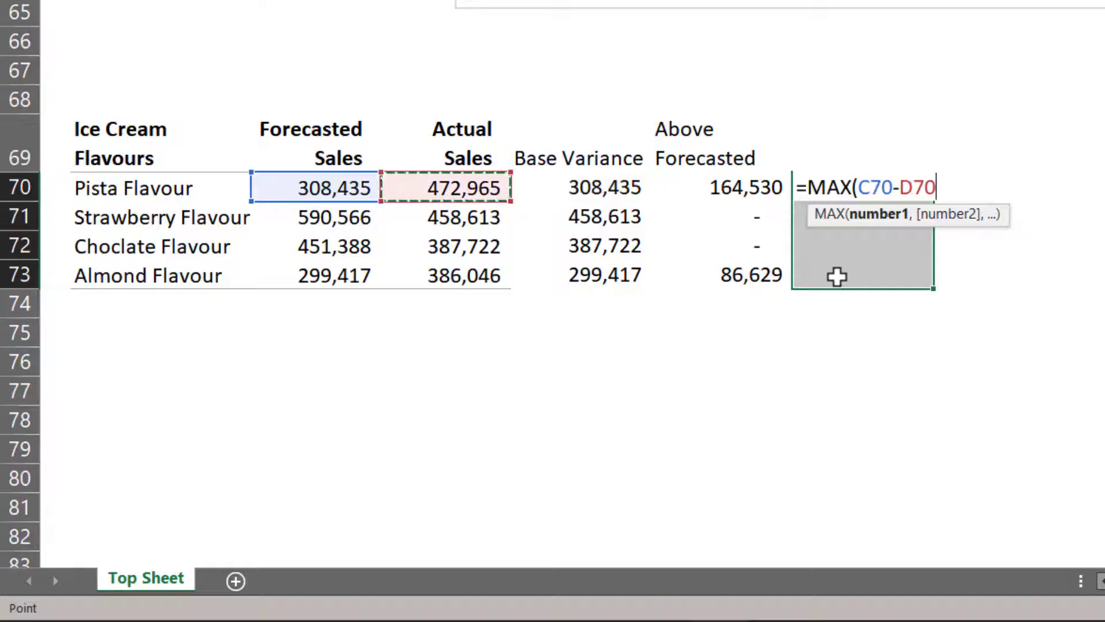
type(",0)")
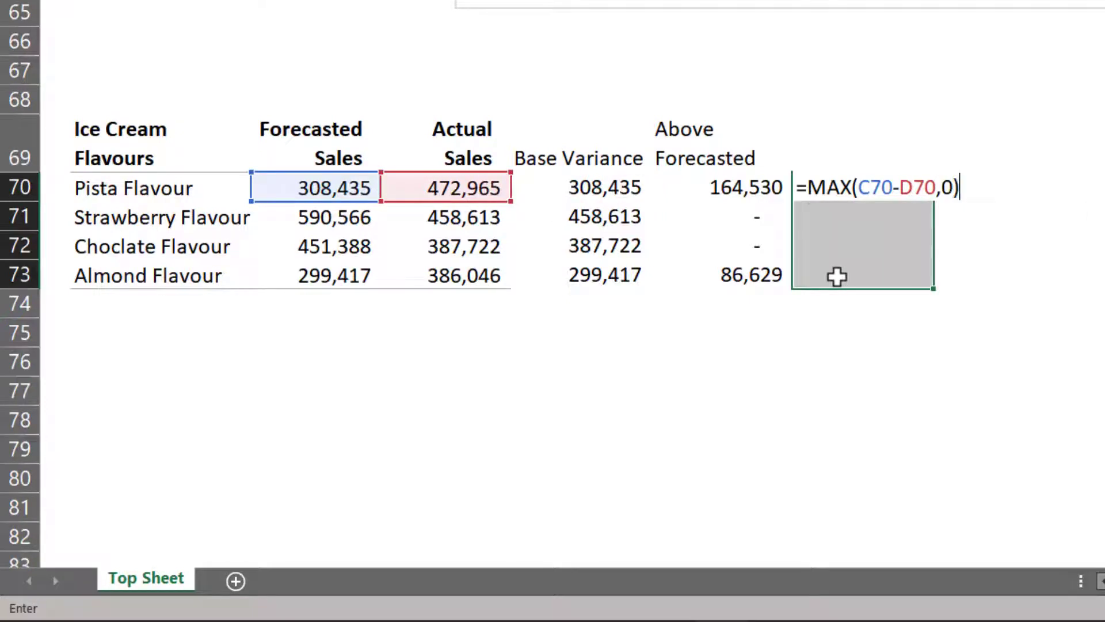
key("ctrl+Return")
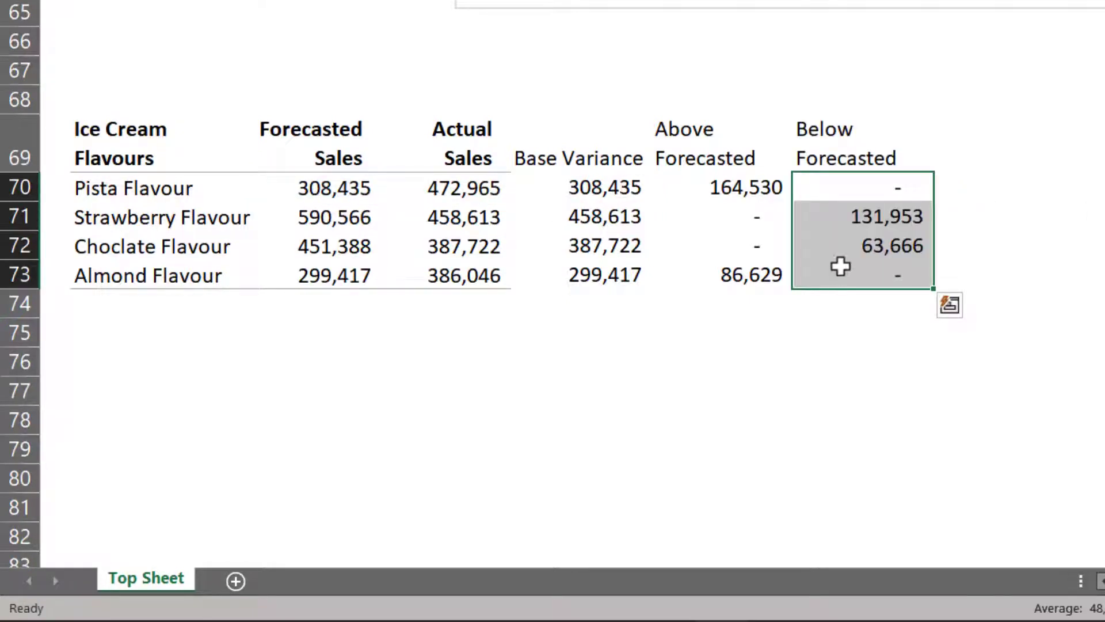
left_click(862, 197)
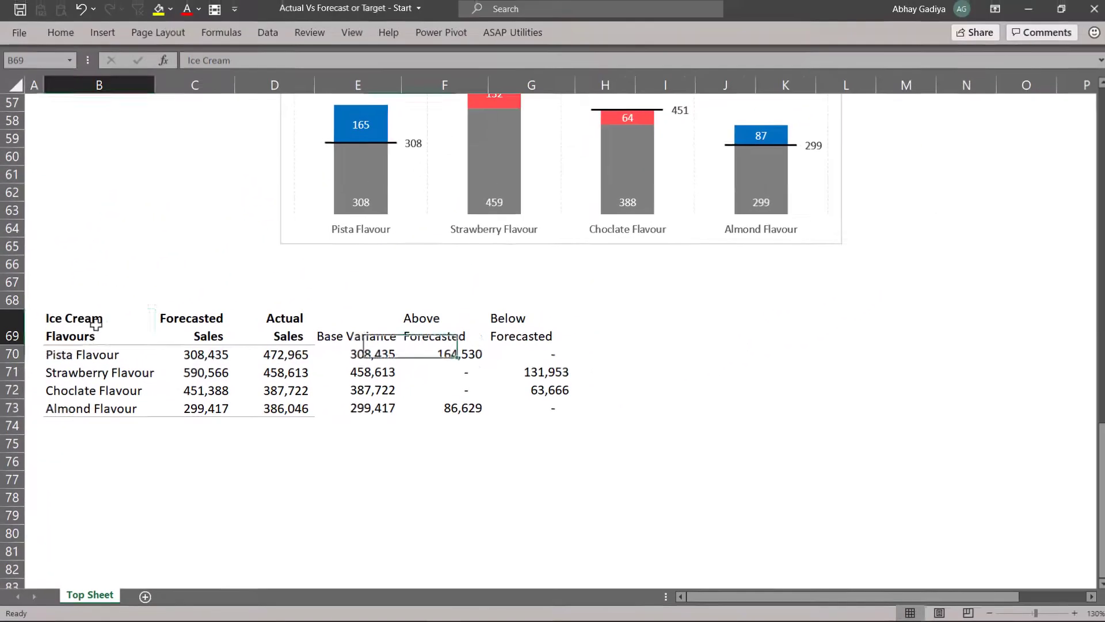
- Insert a stacked column chart from the helper table B69:G73
left_click_drag(85, 133, 811, 289)
left_click_drag(498, 418, 528, 407)
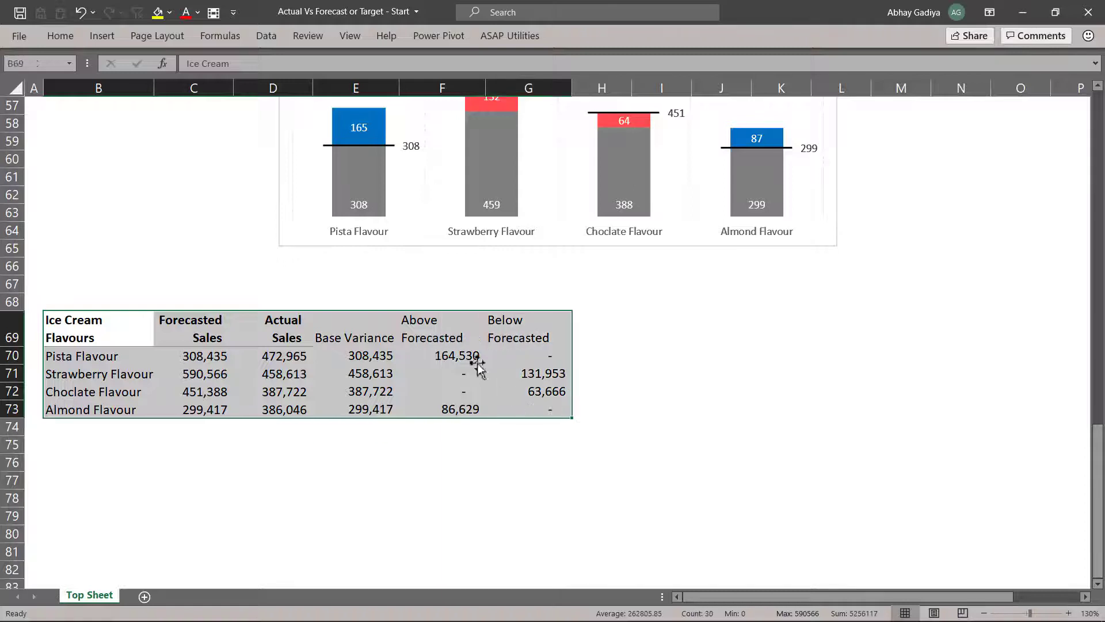
left_click(102, 36)
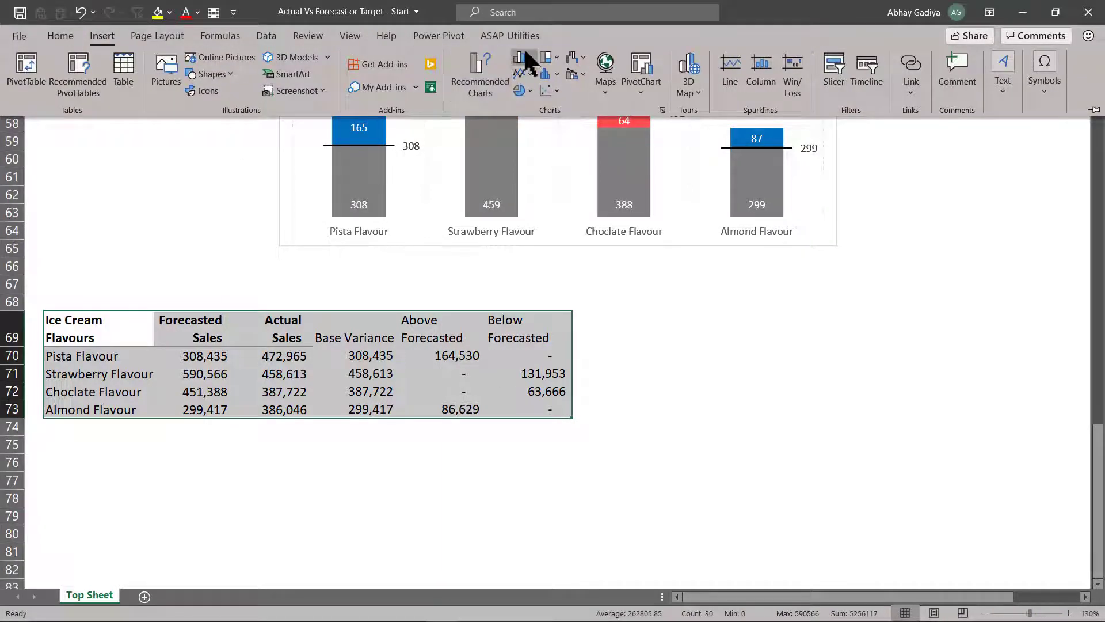
left_click(527, 57)
left_click(578, 109)
- Move the chart below the table, widen it, and switch row/column so flavours are categories
left_click_drag(622, 217, 609, 397)
scroll(612, 346, "down", 4)
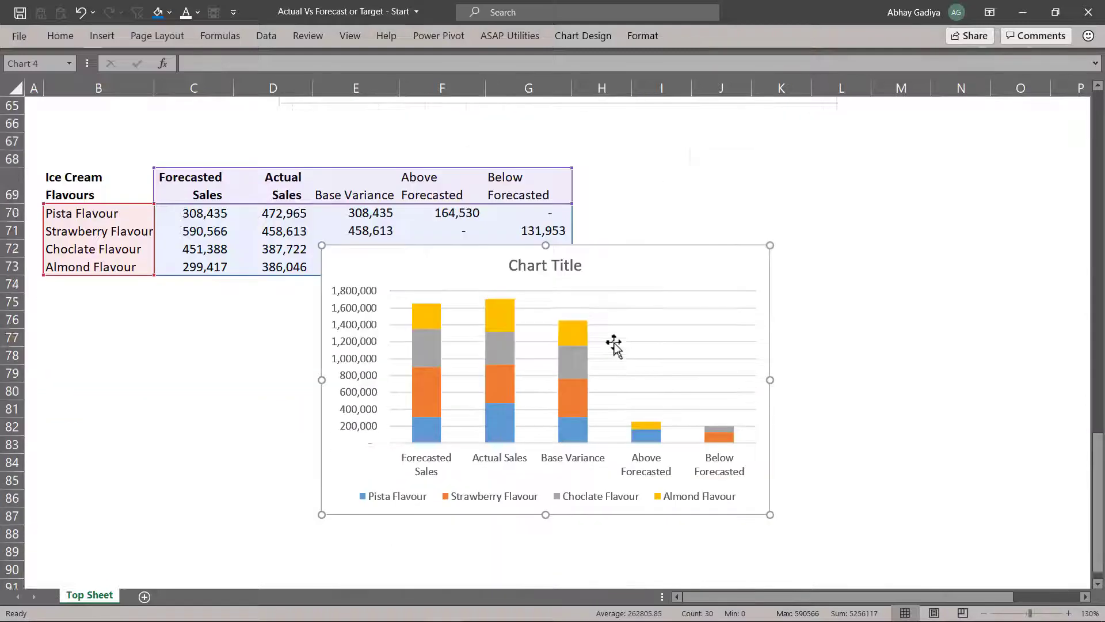
left_click_drag(618, 207, 564, 248)
left_click_drag(709, 359, 814, 360)
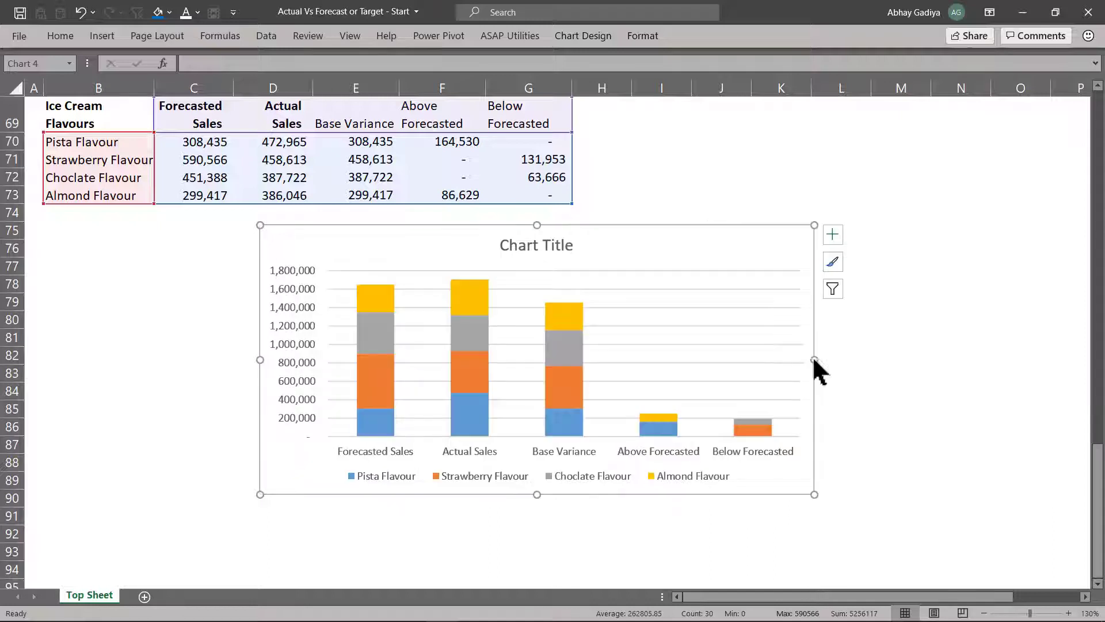
left_click(603, 35)
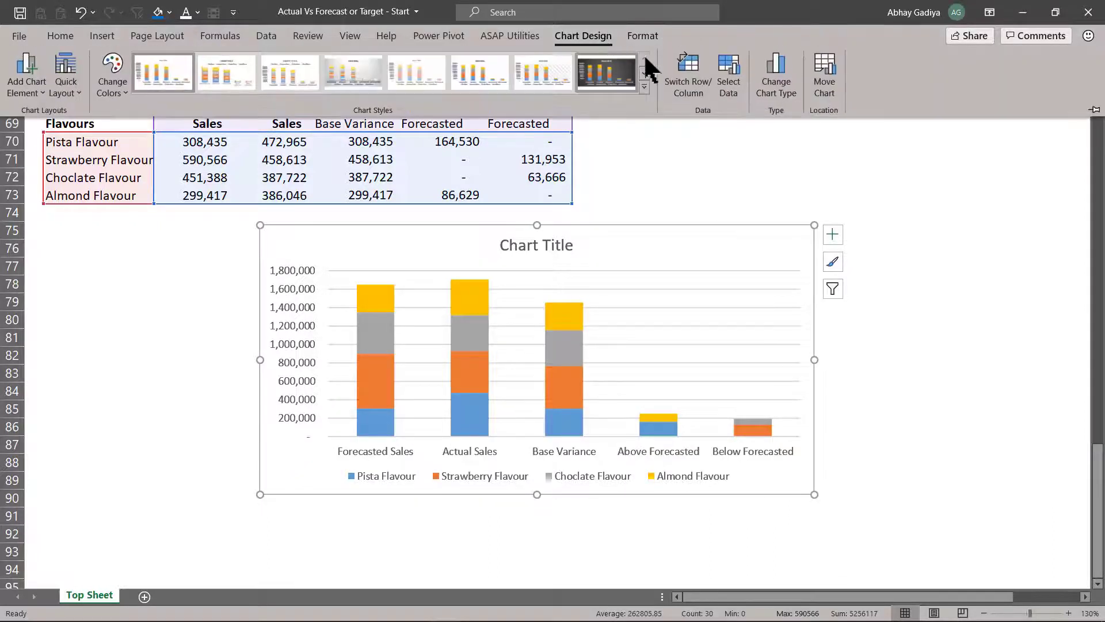
left_click(691, 80)
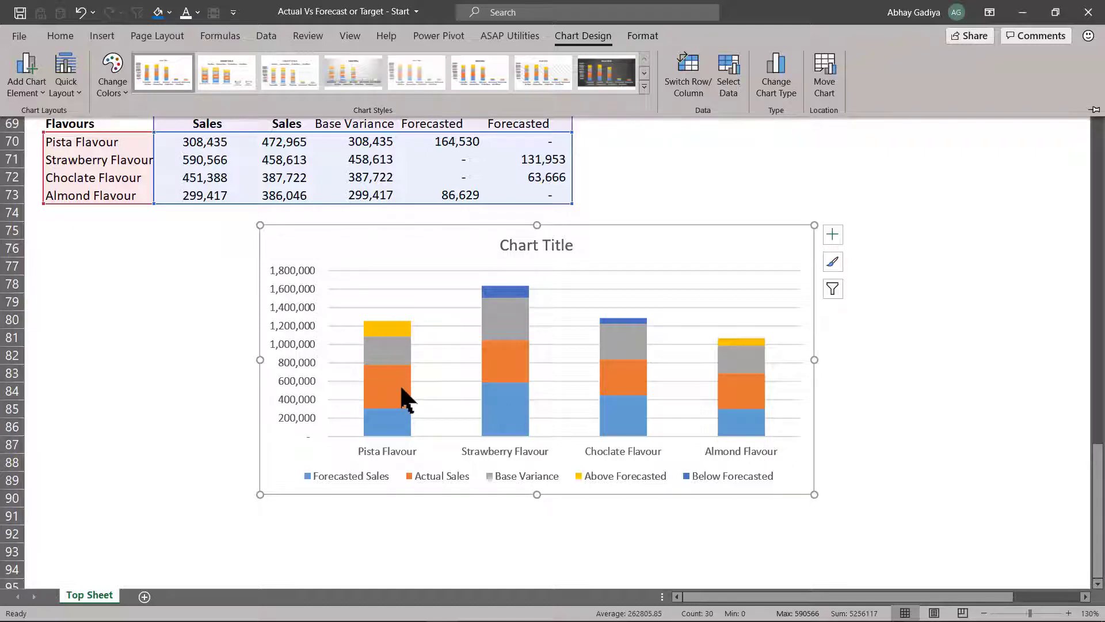
- Make the chart a Combo with Forecasted and Actual Sales on the secondary axis
left_click(771, 81)
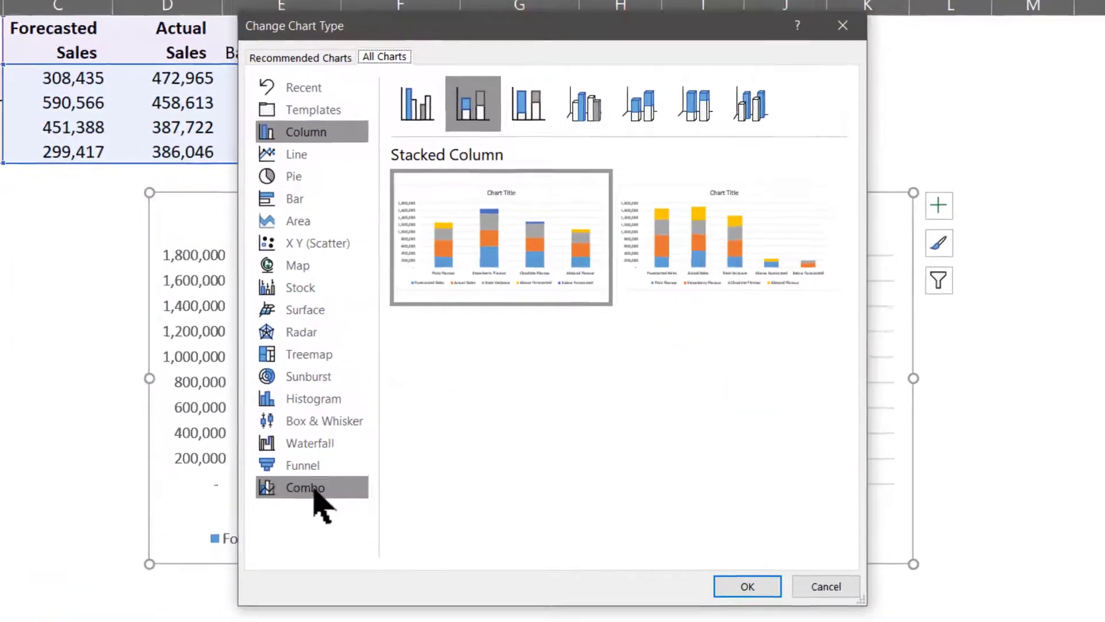
left_click(311, 488)
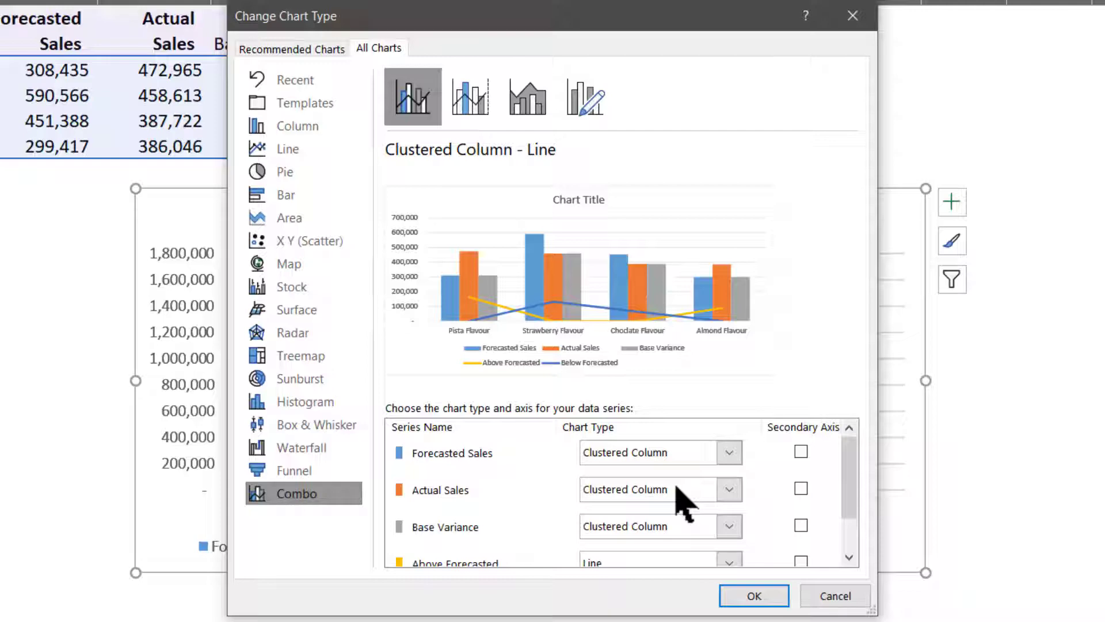
left_click(800, 451)
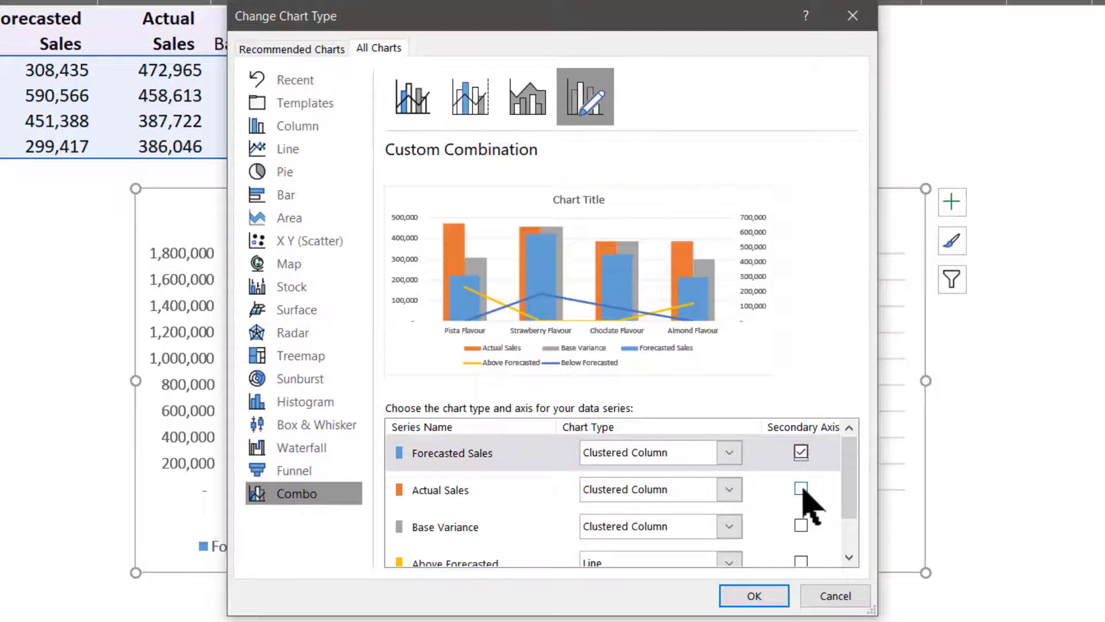
left_click(801, 488)
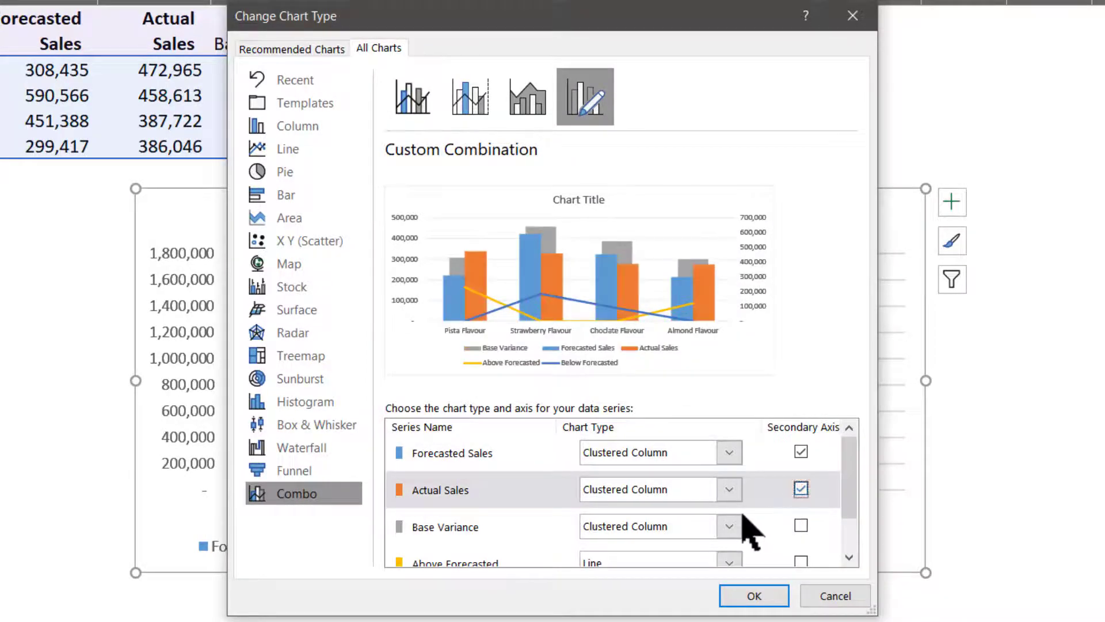
scroll(751, 530, "down", 2)
- Set Base Variance, Above Forecasted and Below Forecasted to Stacked Column and apply
left_click(729, 473)
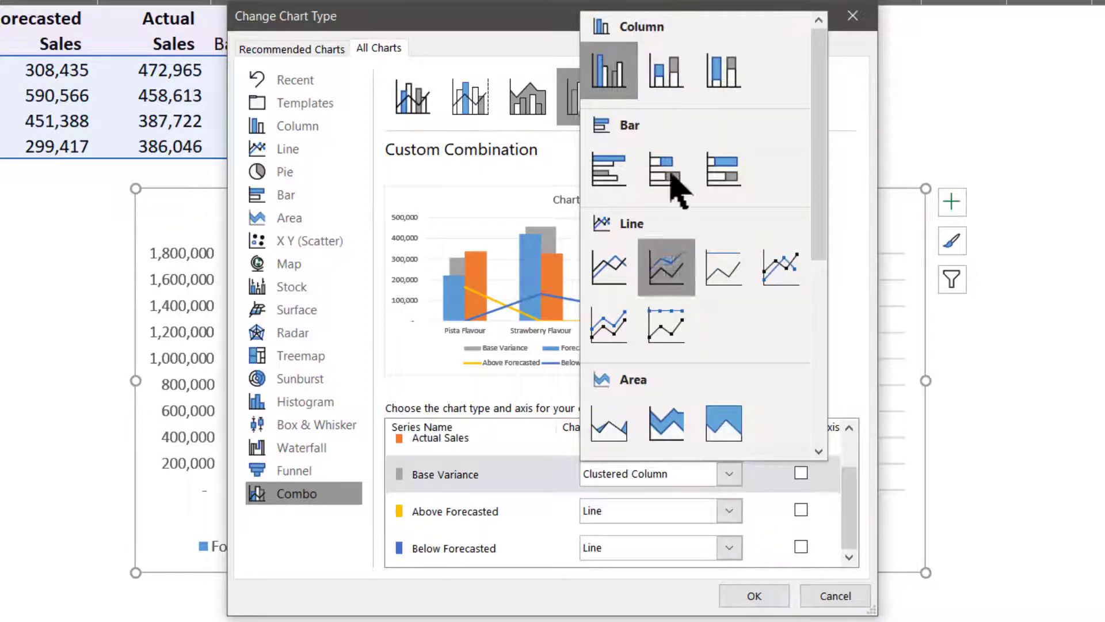
left_click(662, 81)
left_click(729, 511)
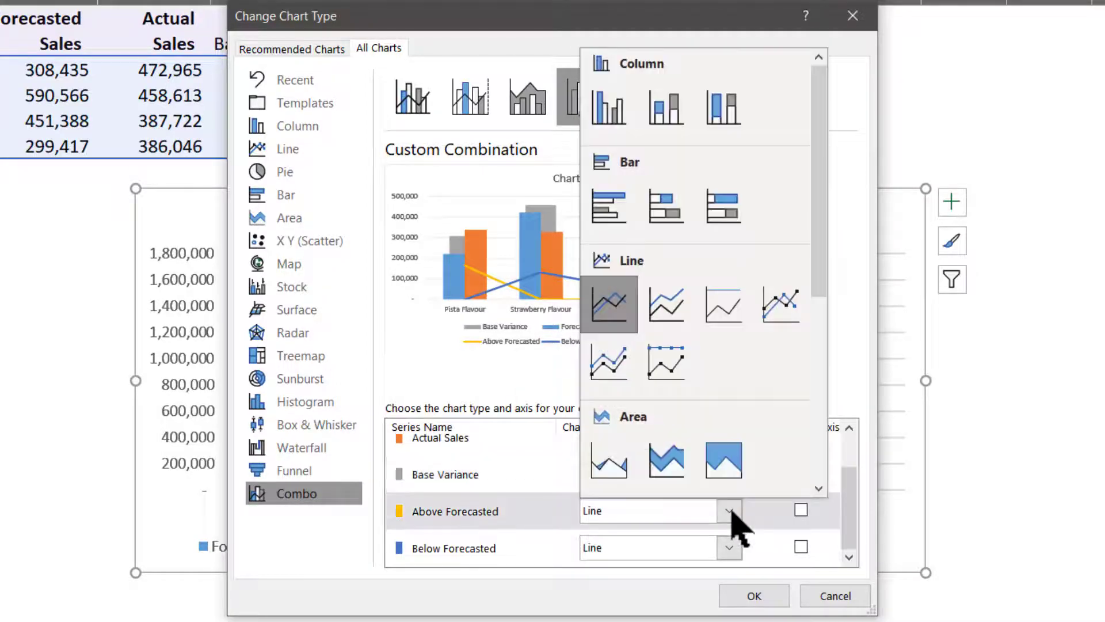
left_click(666, 114)
left_click(729, 548)
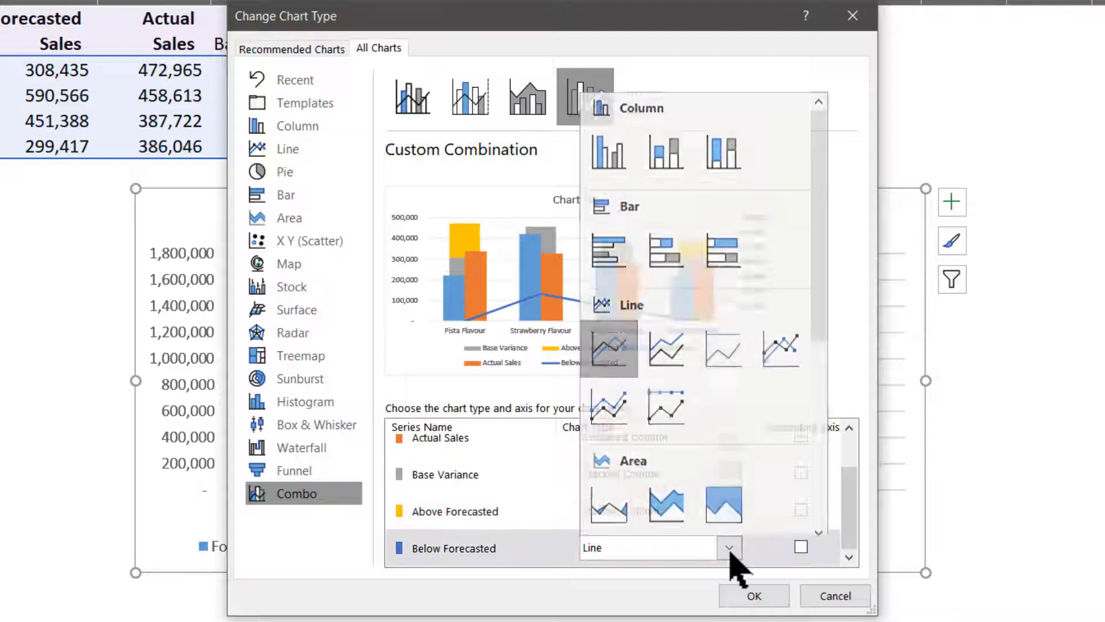
left_click(670, 172)
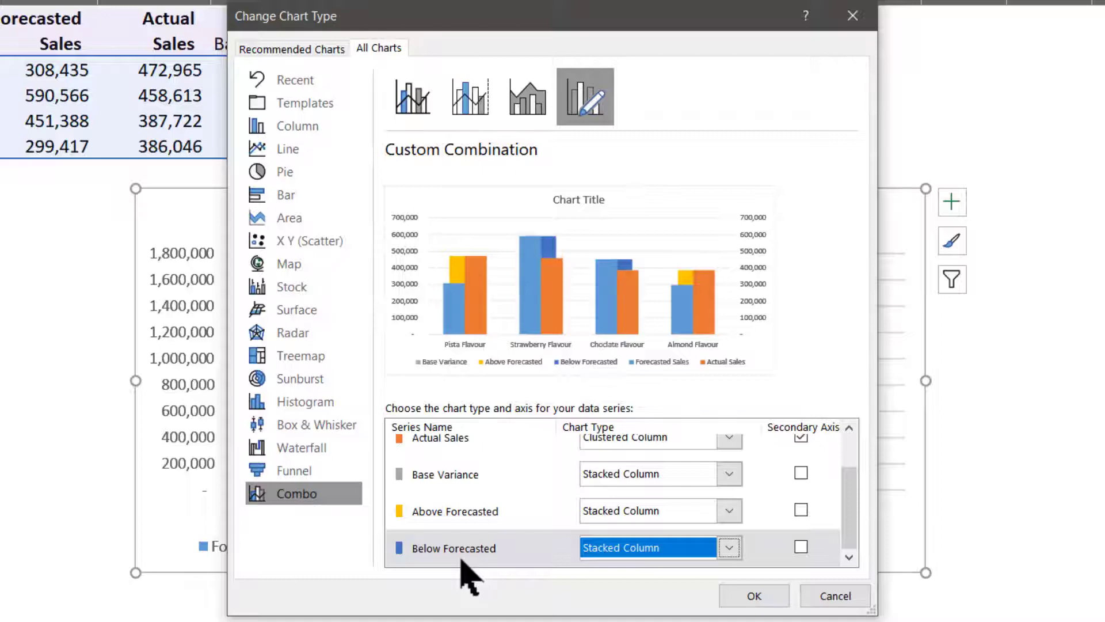
left_click(761, 596)
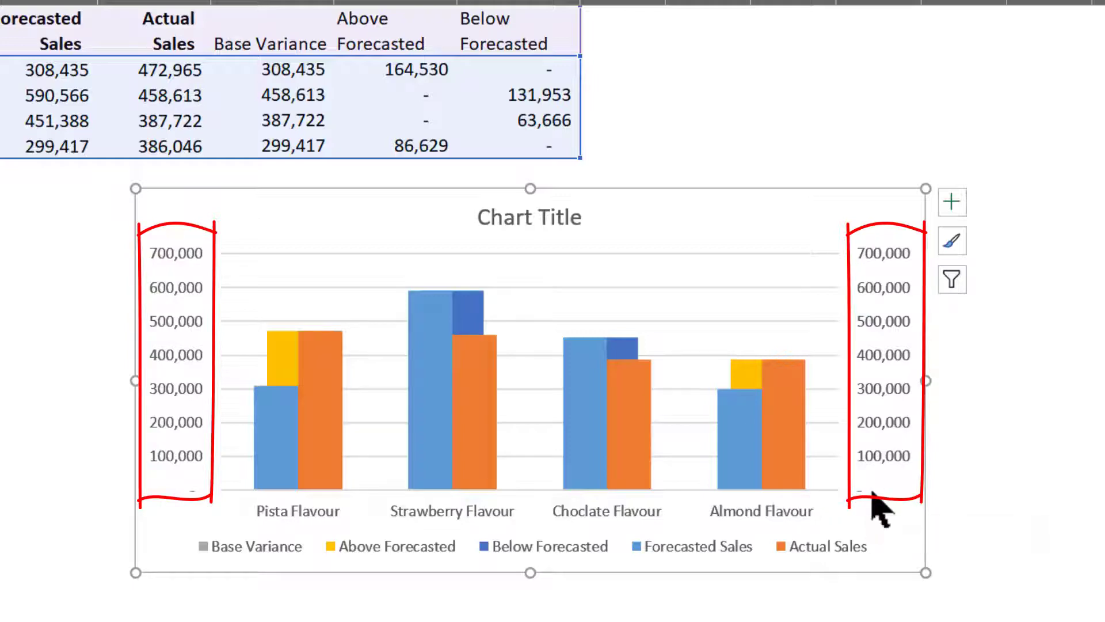
- Delete both vertical value axes and the horizontal gridlines from the chart
left_click(176, 282)
key("ctrl+1")
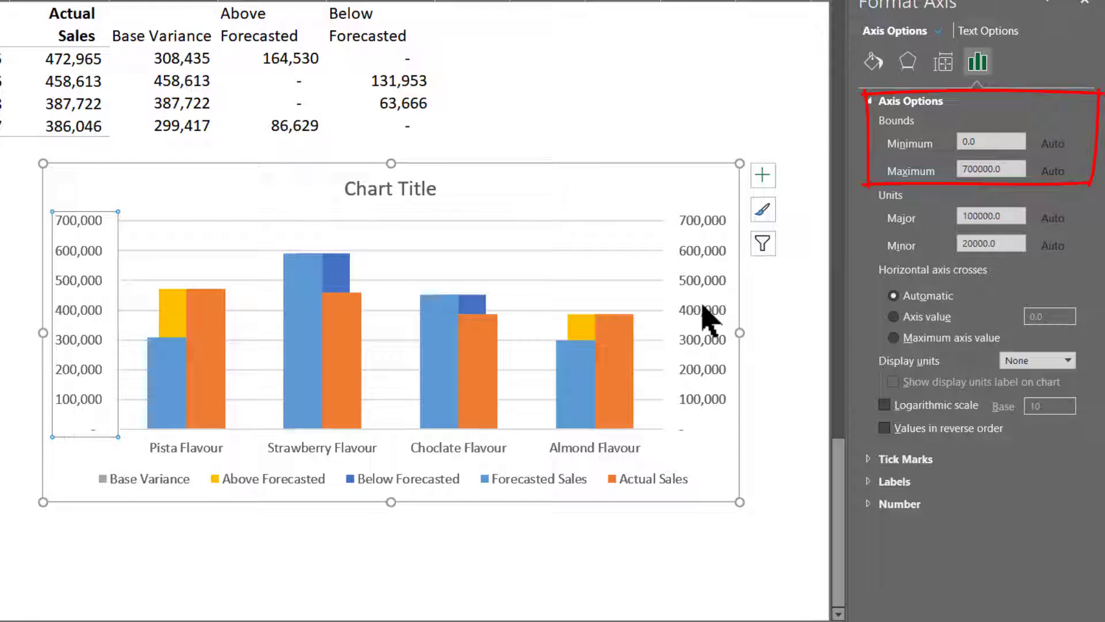
left_click(708, 259)
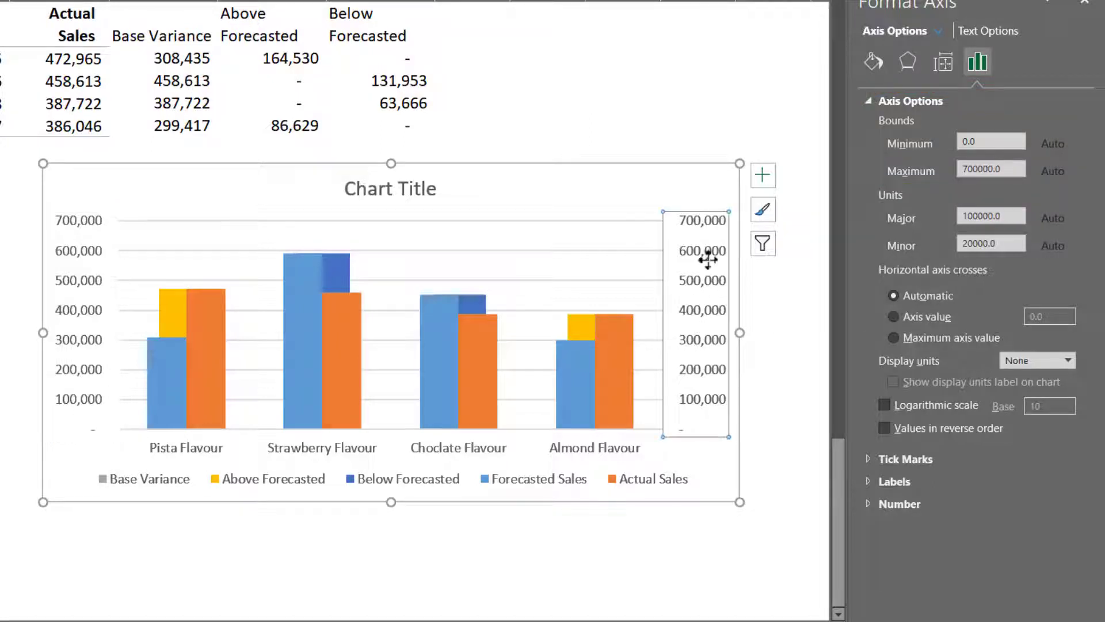
key("Delete")
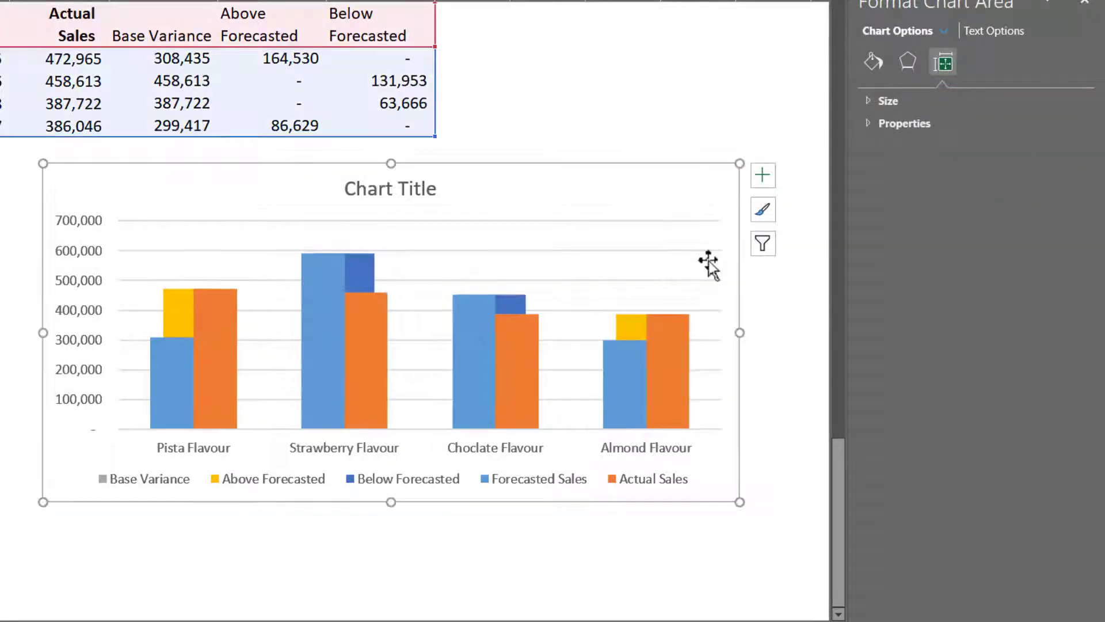
left_click(81, 262)
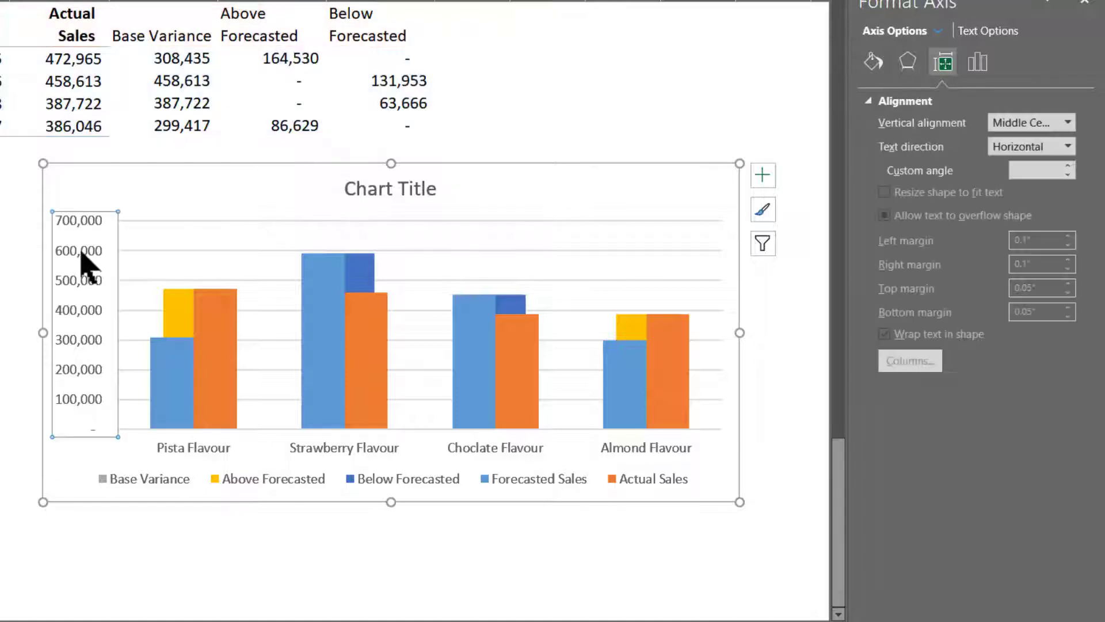
key("Delete")
left_click(174, 252)
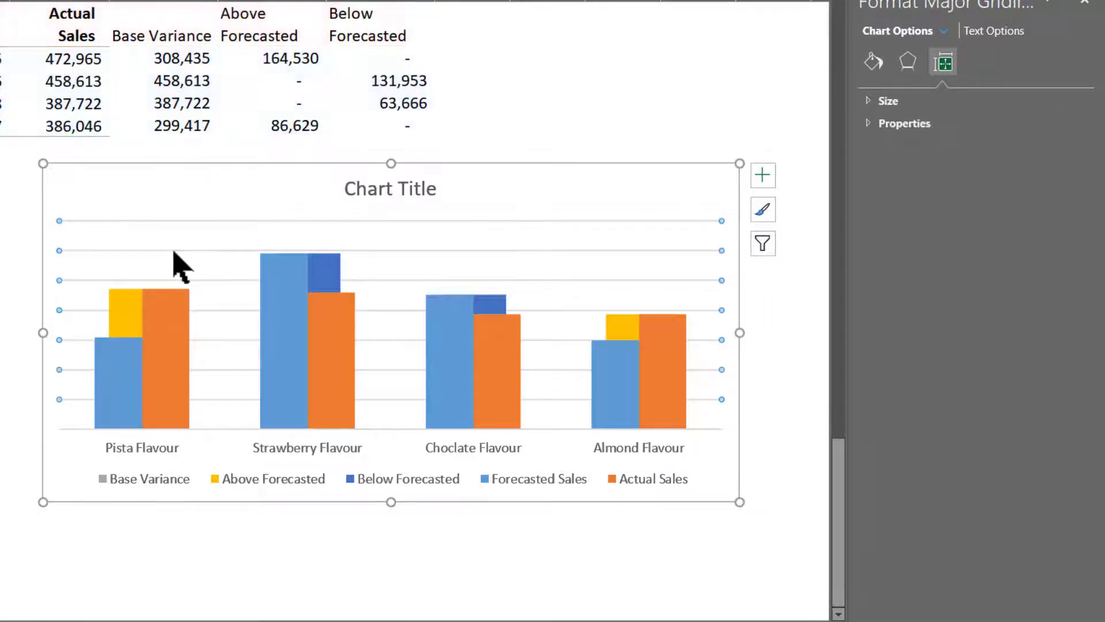
key("Delete")
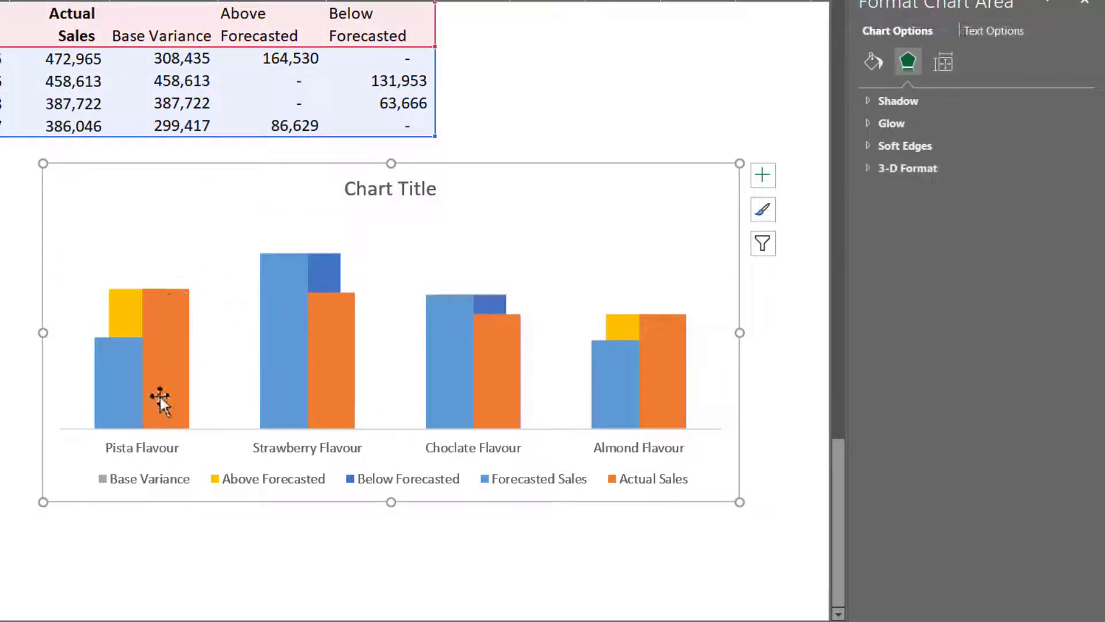
- Set the flavour category axis line to No line
left_click(155, 449)
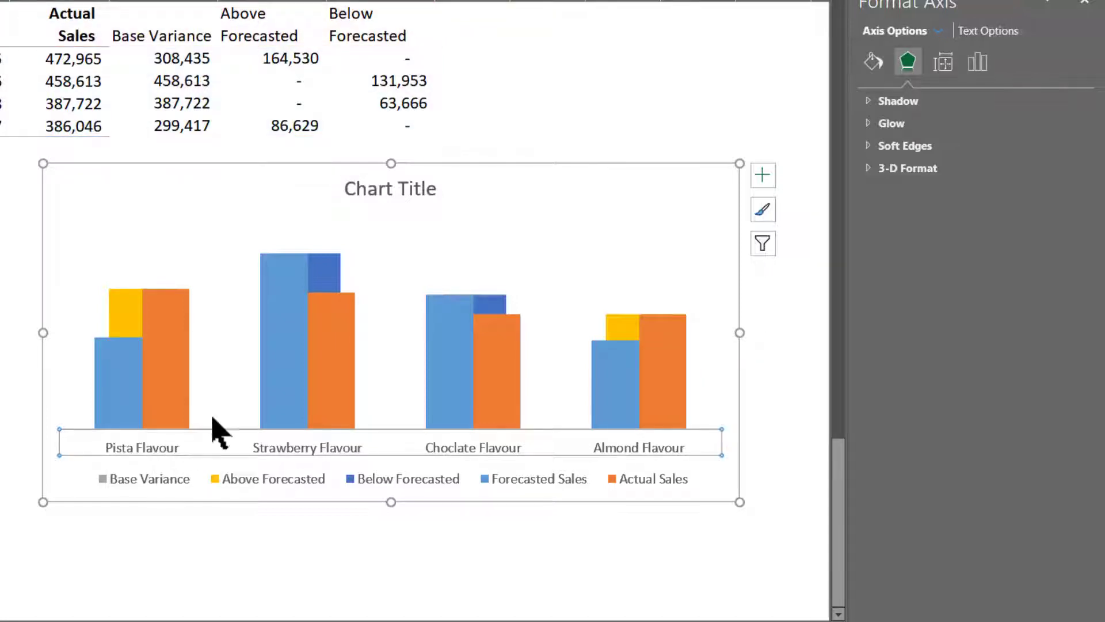
left_click(873, 63)
left_click(902, 150)
- Add major vertical gridlines between flavours, formatted with a new colour, 0.5 pt width and a dash style
right_click(295, 449)
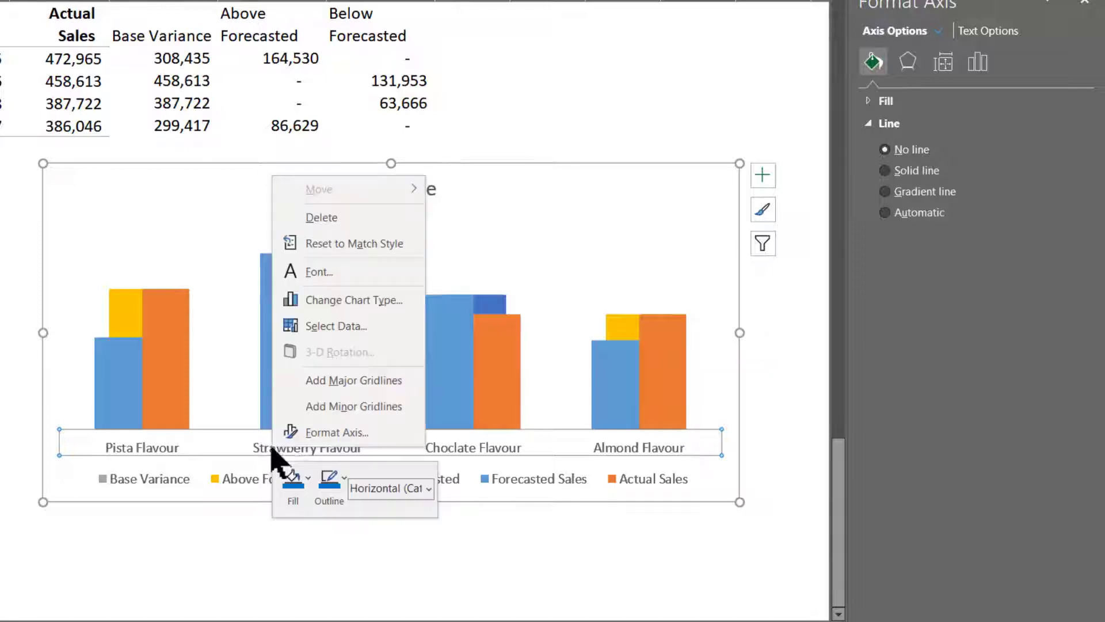
left_click(285, 378)
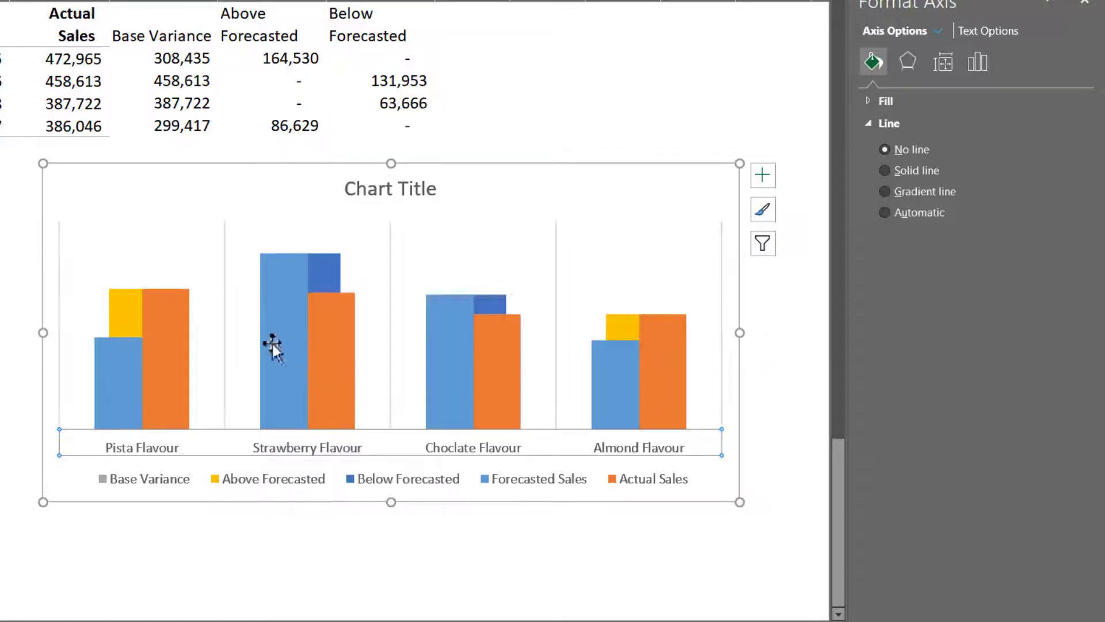
left_click(225, 321)
left_click(1057, 229)
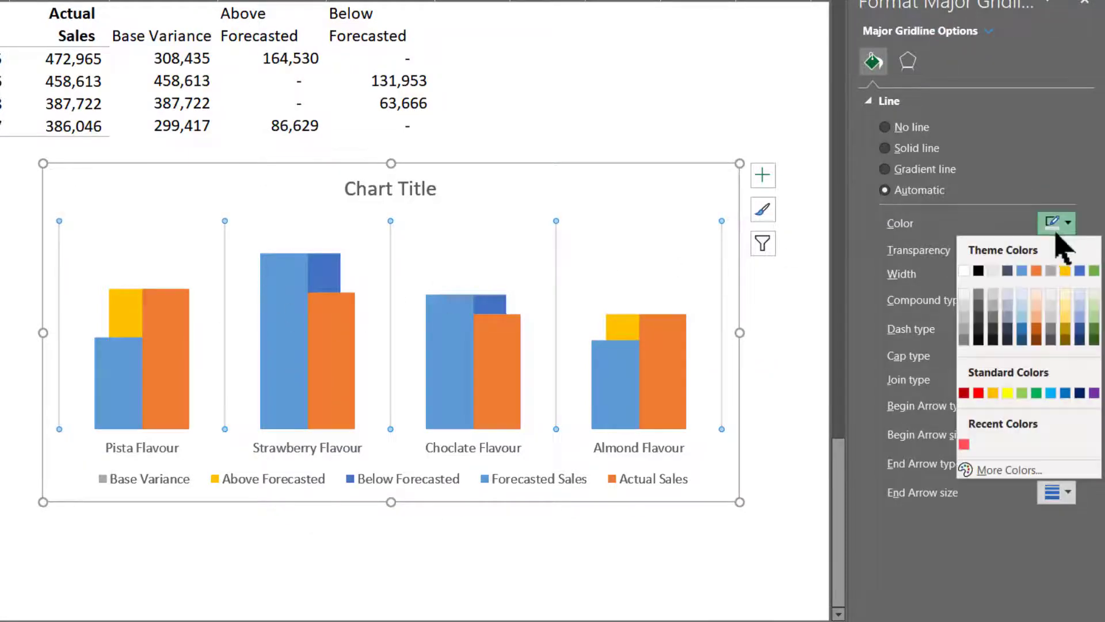
left_click(982, 298)
left_click(1068, 278)
left_click(1068, 328)
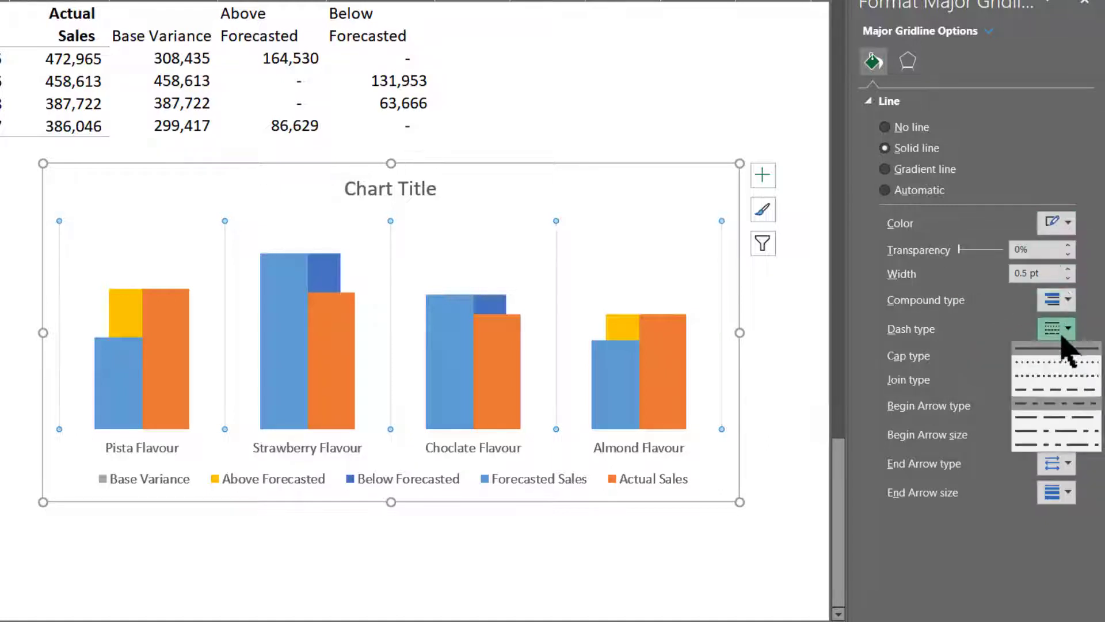
left_click(1044, 390)
left_click(763, 174)
- Place the legend at the top, lower the plot area's top edge, and reposition the legend
mouse_move(914, 327)
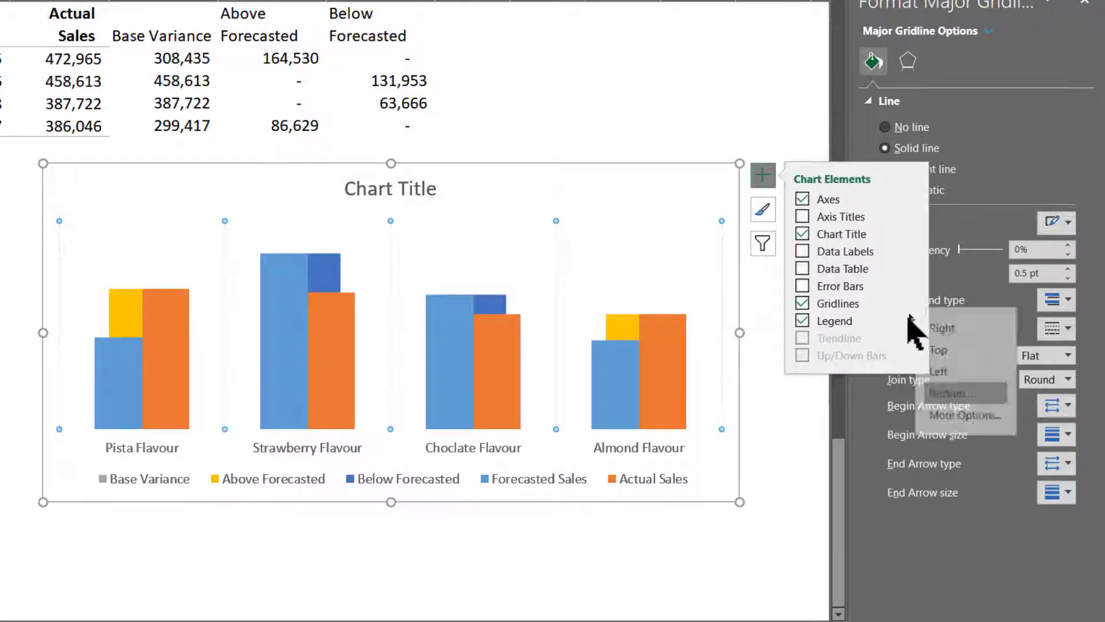
left_click(955, 349)
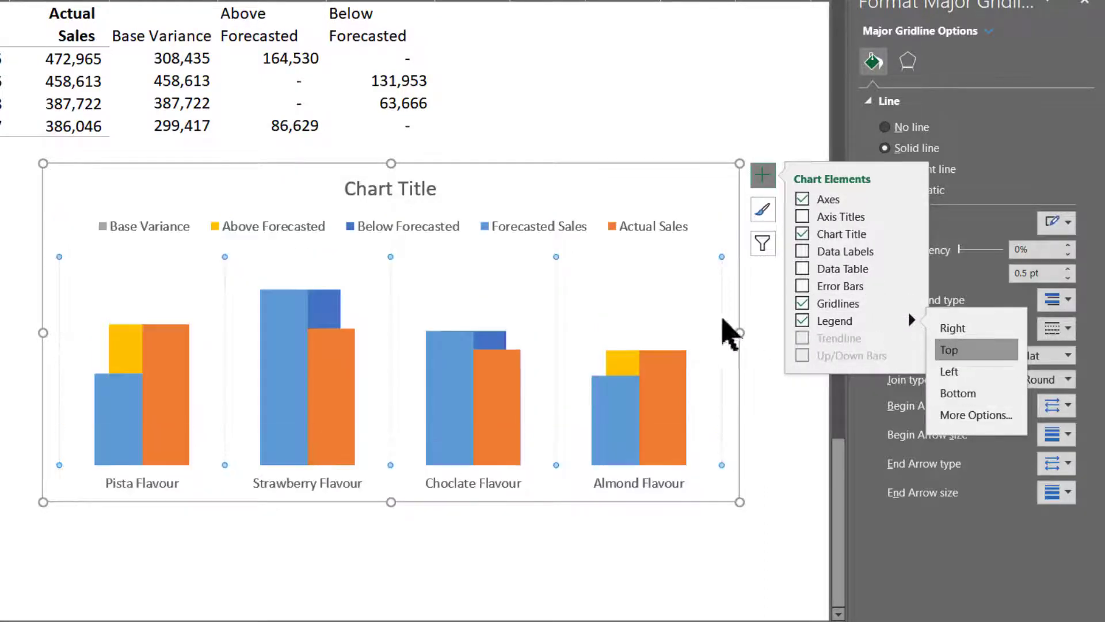
left_click(420, 284)
left_click_drag(391, 271, 390, 282)
left_click(300, 230)
left_click_drag(314, 236, 278, 264)
left_click(404, 194)
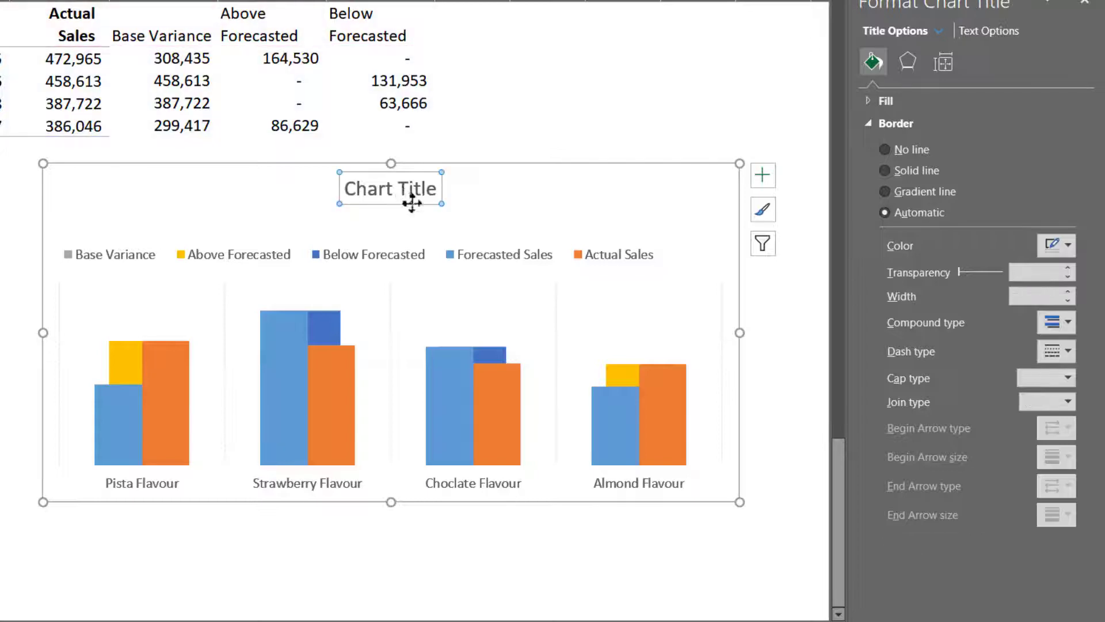
left_click(353, 234)
- Paste the 'Pista flavour sales have exceeded forecasted sales by 53%.' headline into the new chart, legend beneath
scroll(349, 245, "up", 8)
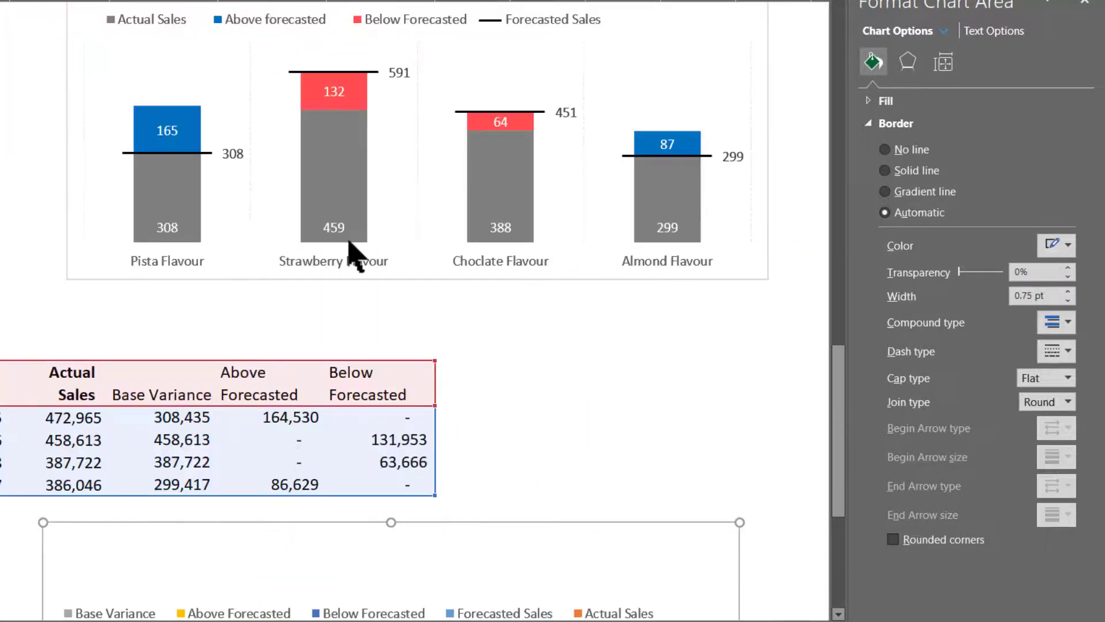
left_click(296, 168)
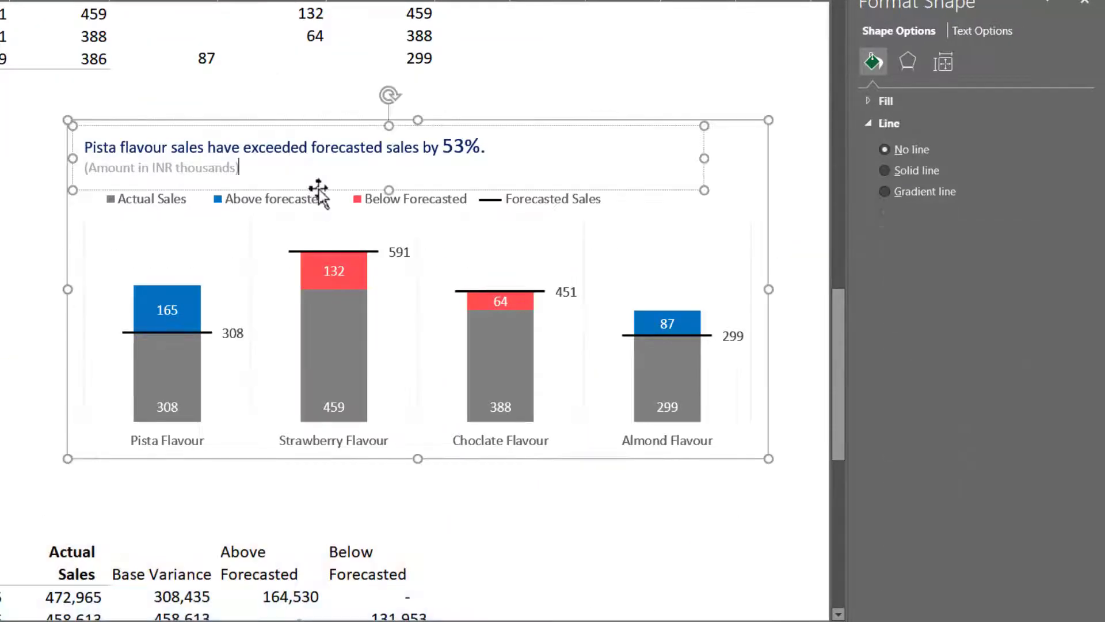
key("ctrl+c")
scroll(320, 199, "down", 8)
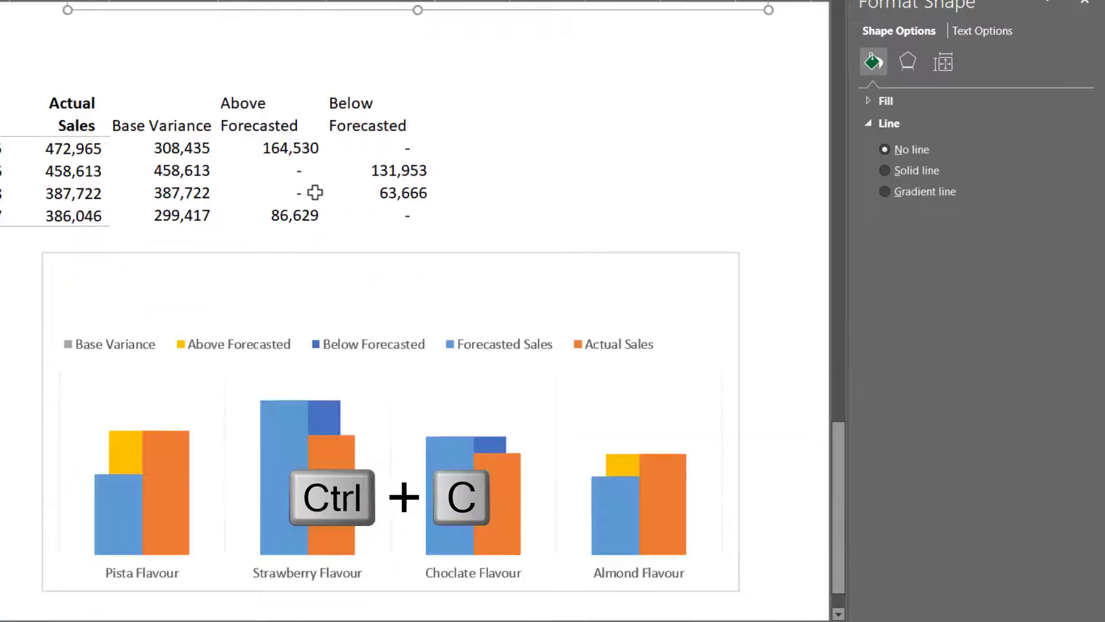
left_click(257, 278)
key("ctrl+v")
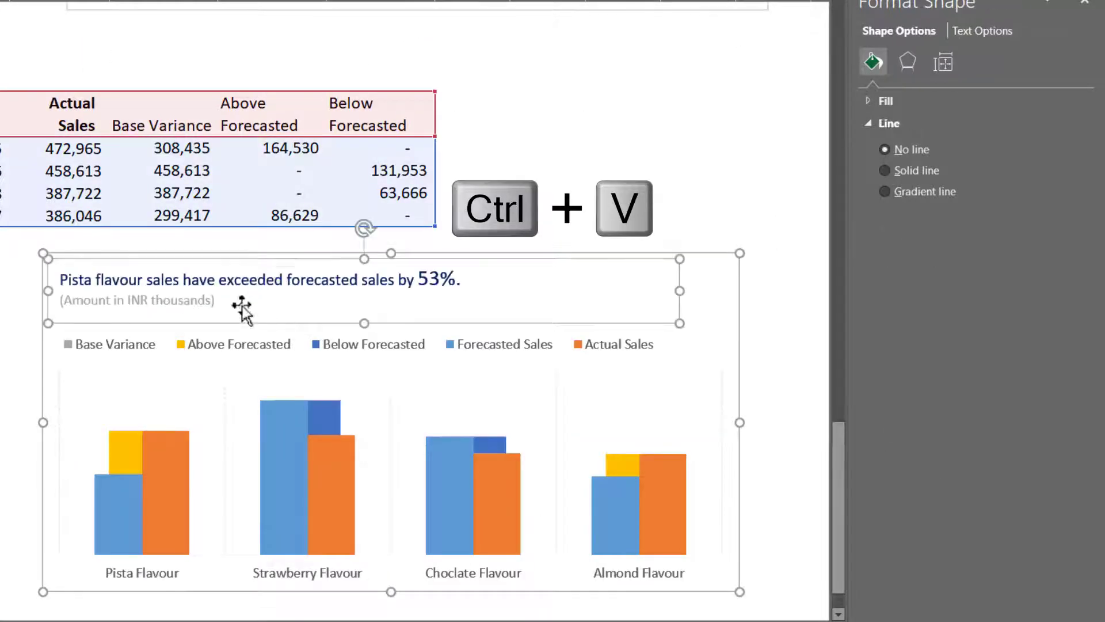
left_click(219, 346)
left_click_drag(217, 341, 220, 315)
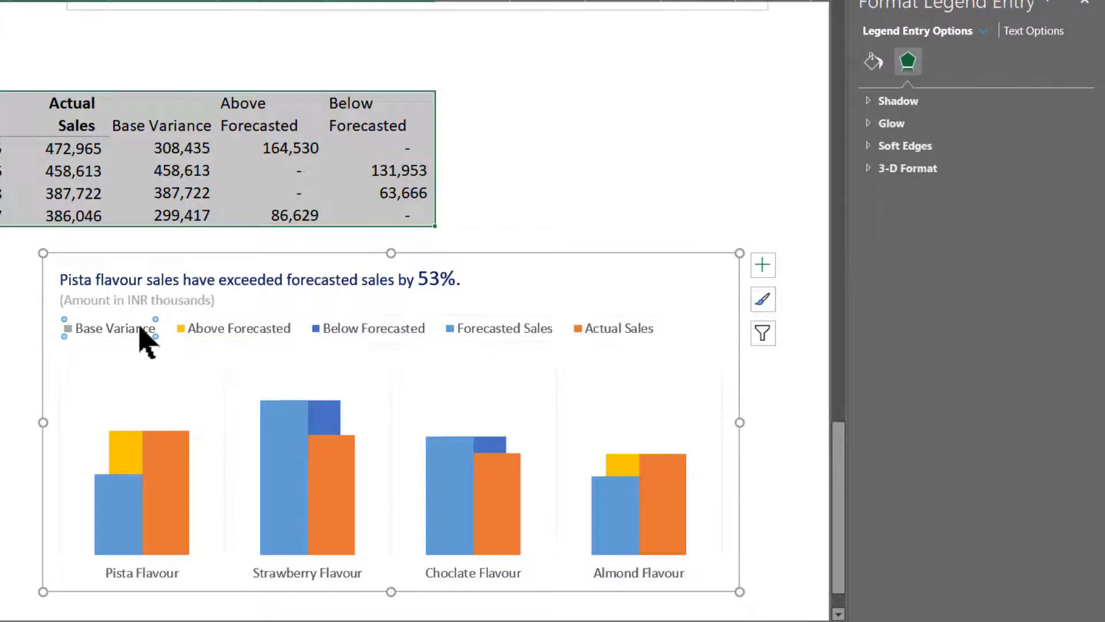
- Restore the accidentally deleted chart and remove the Base Variance legend entry
key("Delete")
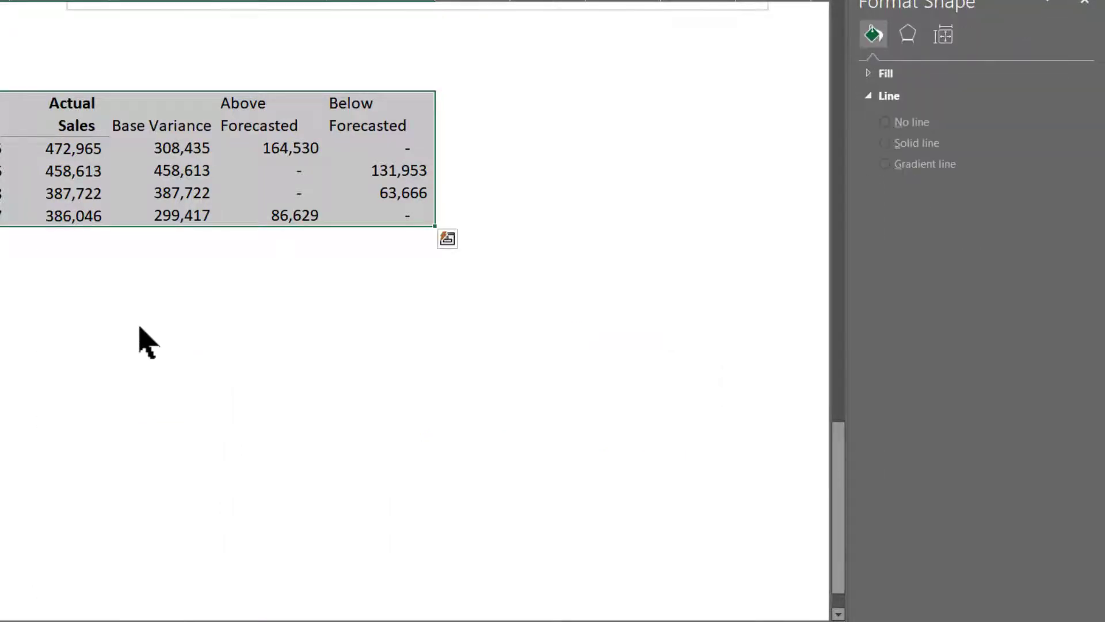
key("ctrl+z")
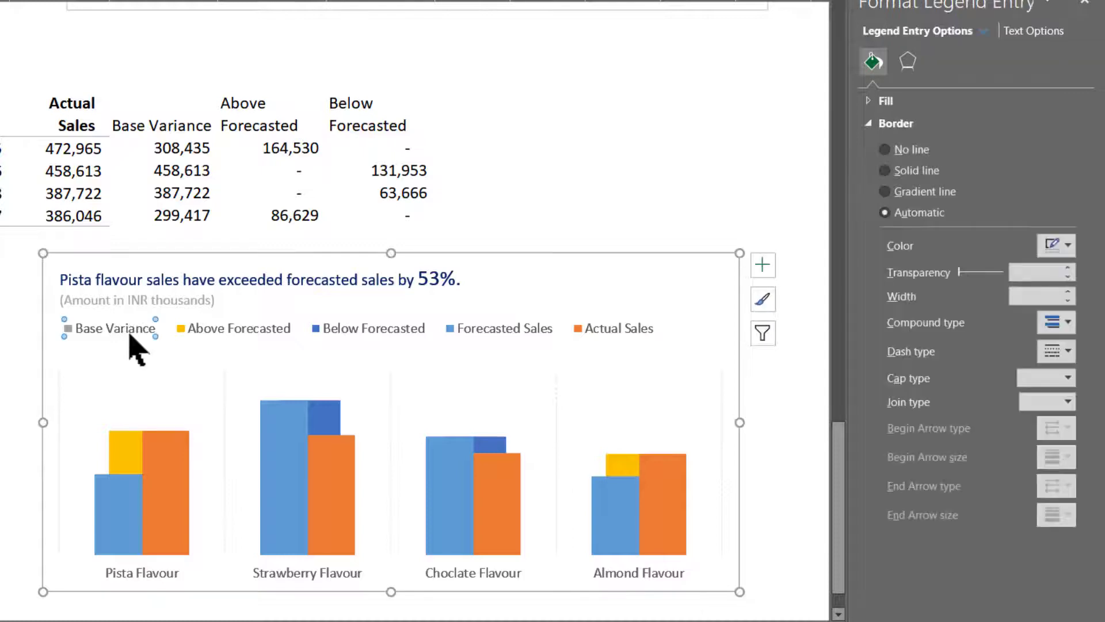
key("Delete")
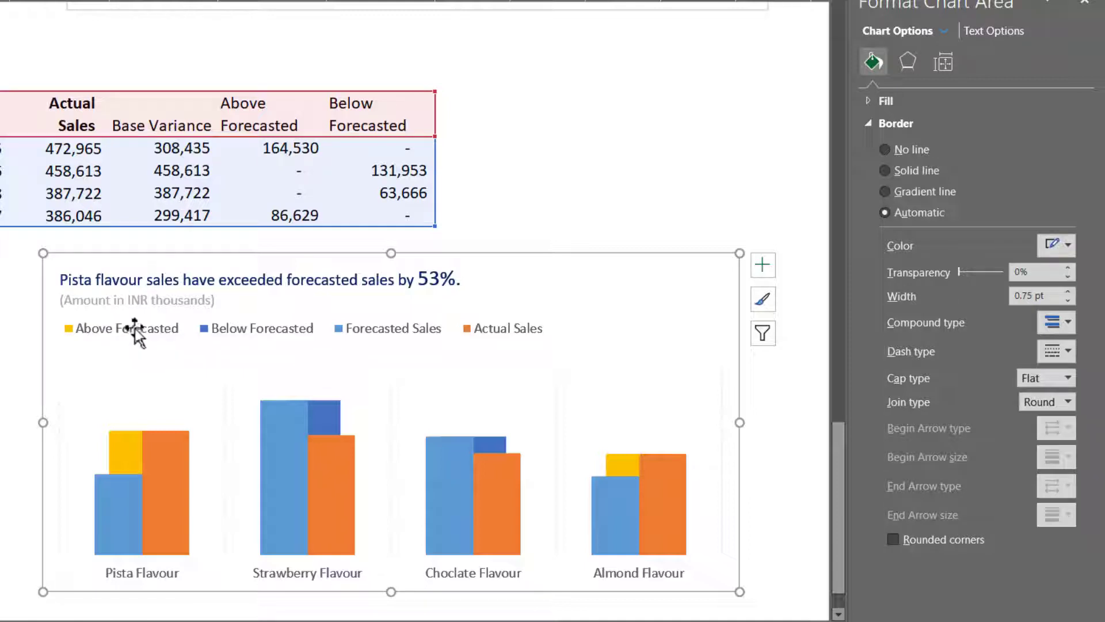
- Give the Above Forecasted bars a light green fill and green outline
left_click(136, 329)
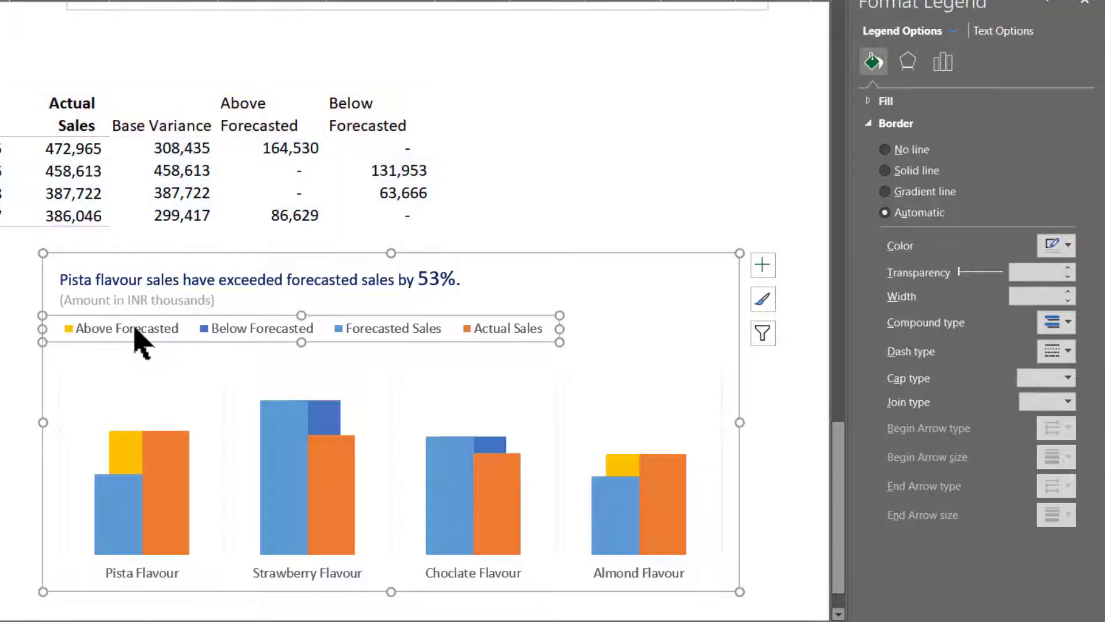
left_click(136, 331)
right_click(135, 330)
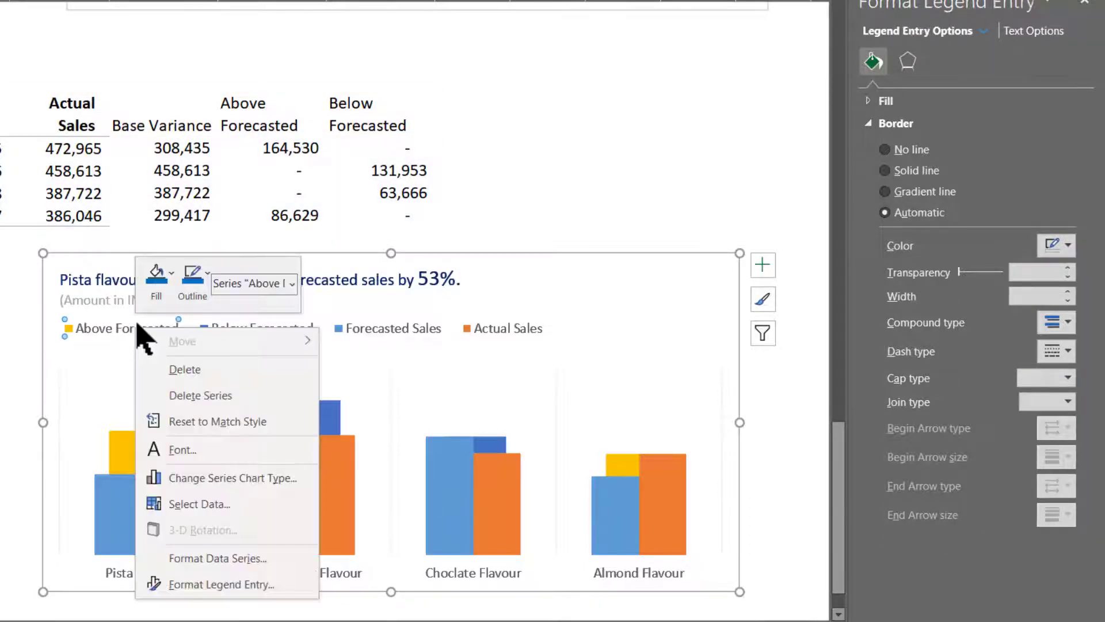
left_click(156, 288)
left_click(205, 66)
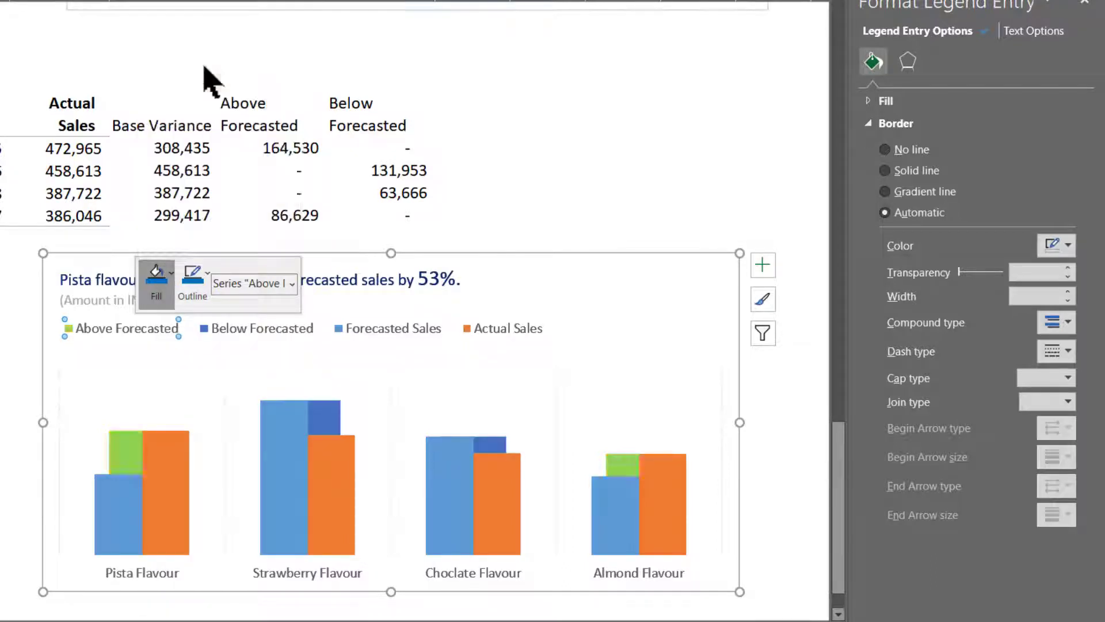
left_click(195, 286)
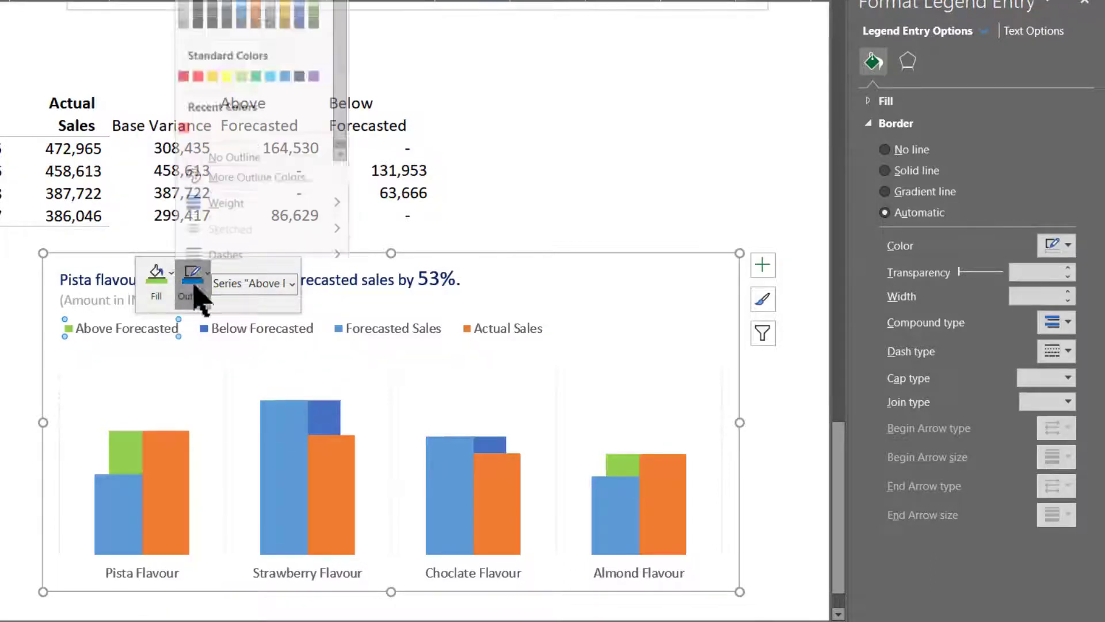
left_click(244, 76)
- Give the Below Forecasted bars a red fill and red outline
left_click(278, 328)
right_click(278, 329)
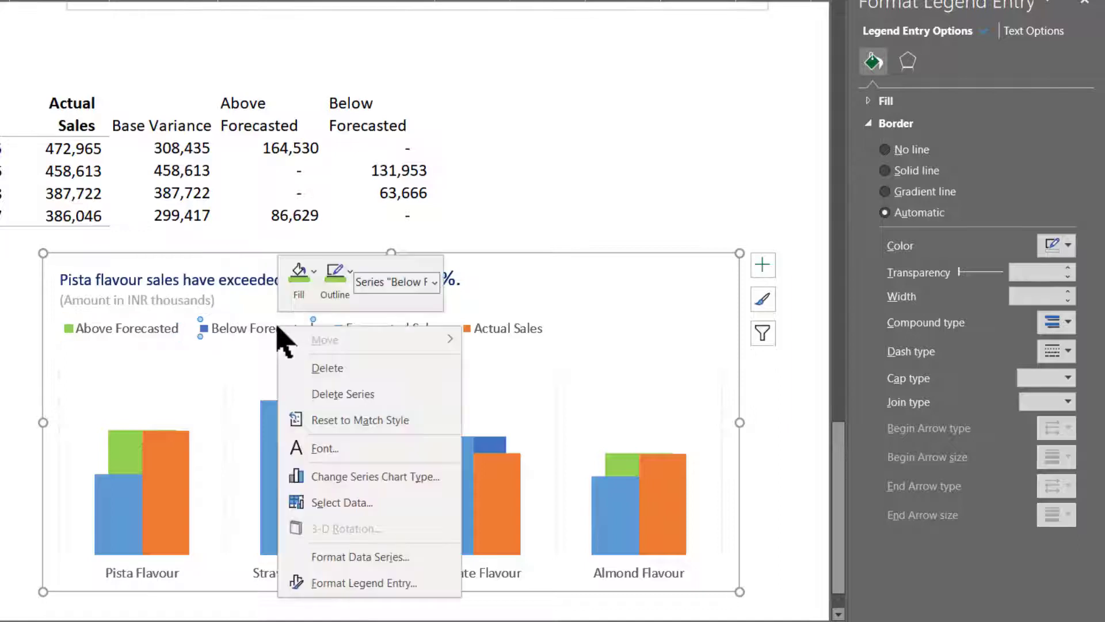
left_click(293, 291)
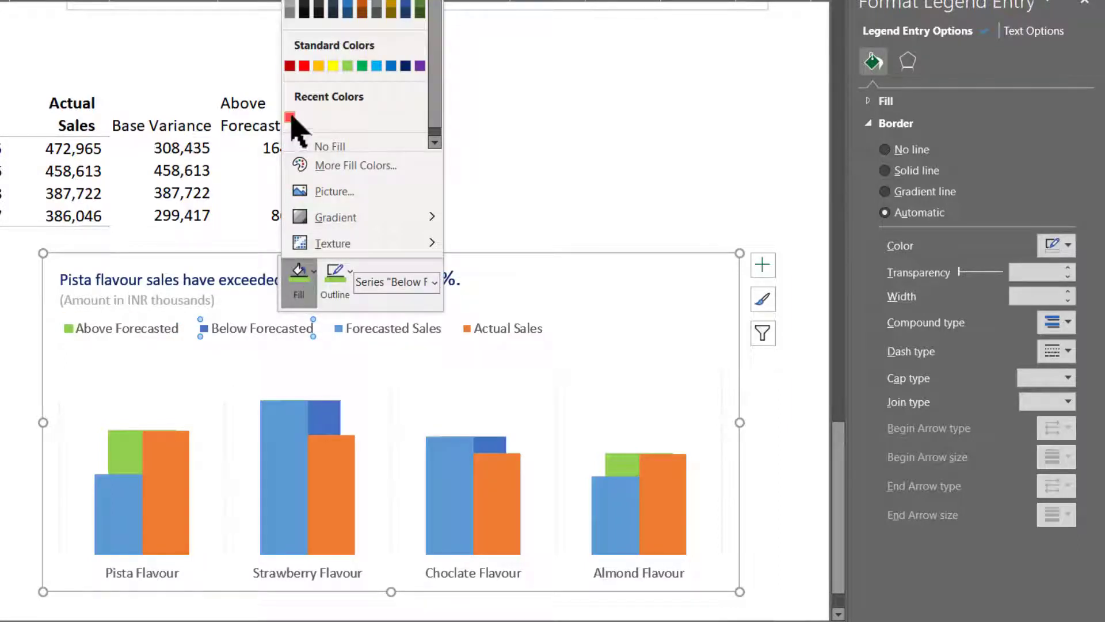
left_click(289, 117)
left_click(335, 275)
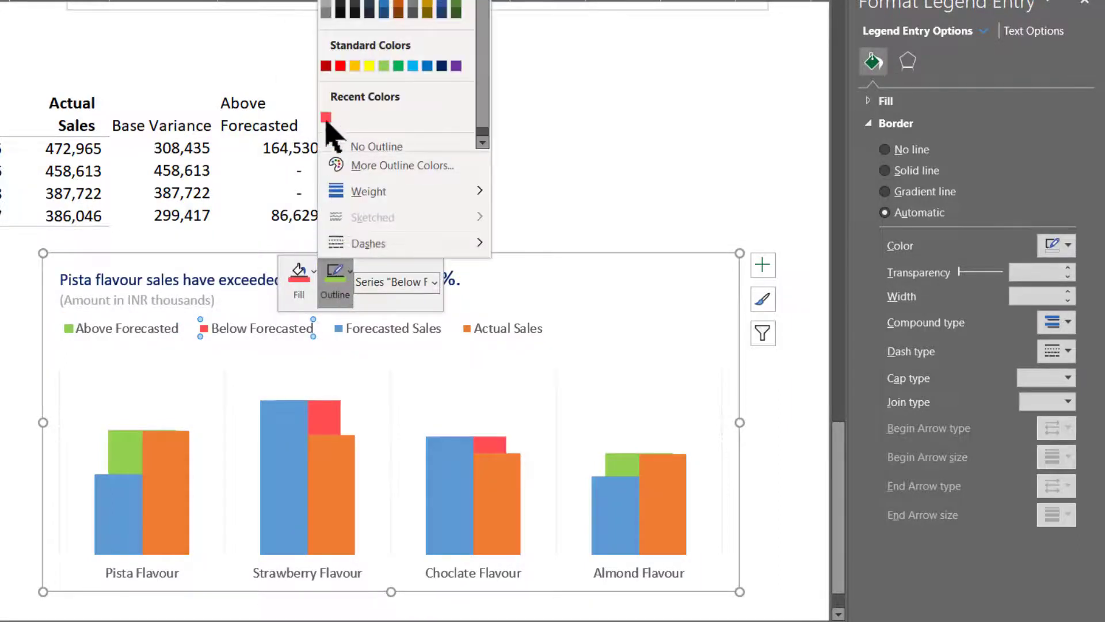
left_click(325, 119)
- Give the Forecasted Sales bars a grey fill and grey outline
left_click(382, 327)
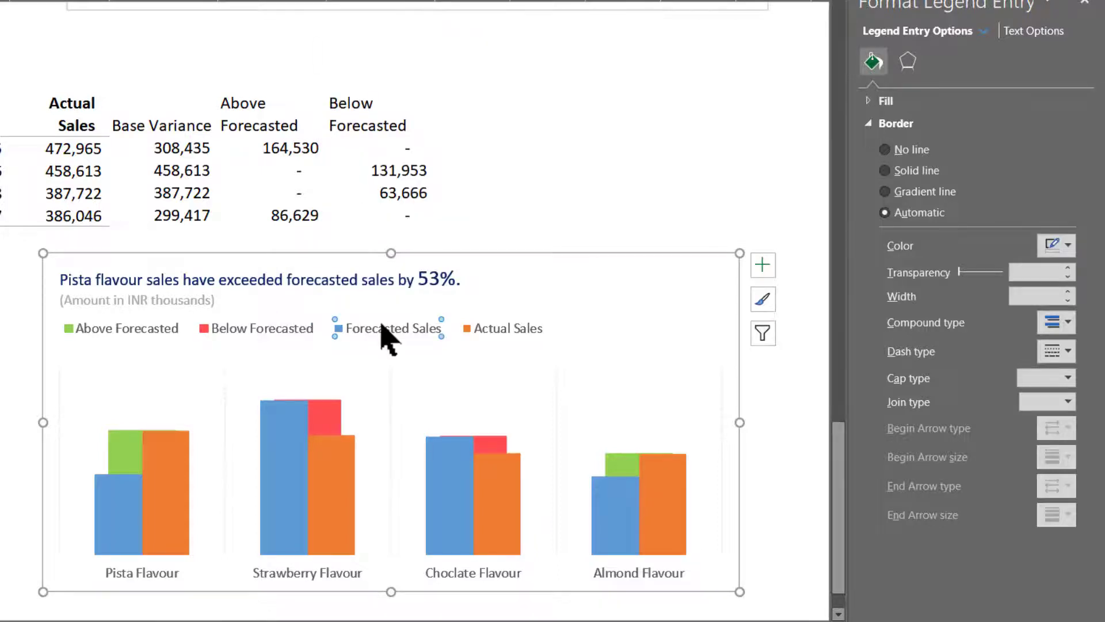
right_click(382, 328)
left_click(403, 269)
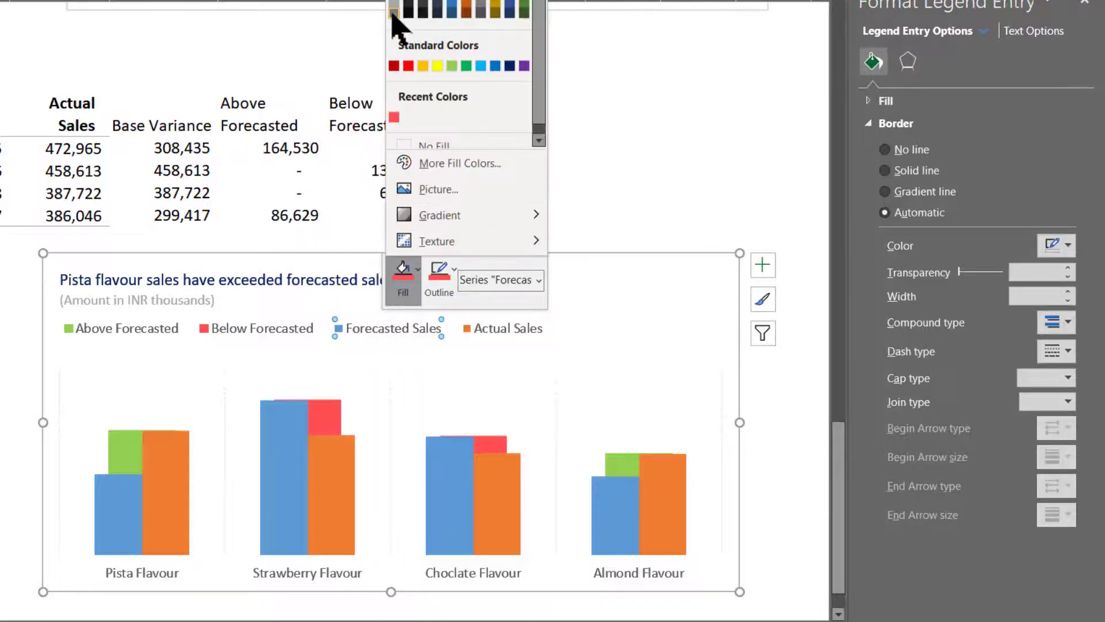
left_click(393, 10)
left_click(443, 296)
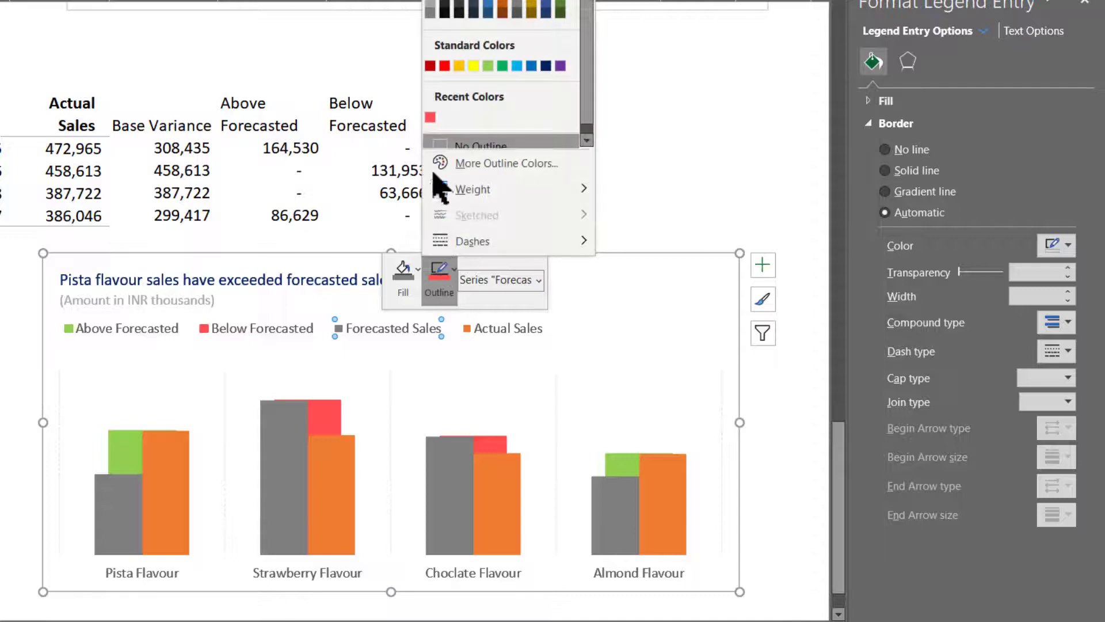
left_click(425, 13)
- Give the Actual Sales bars a blue fill and blue outline
left_click(490, 329)
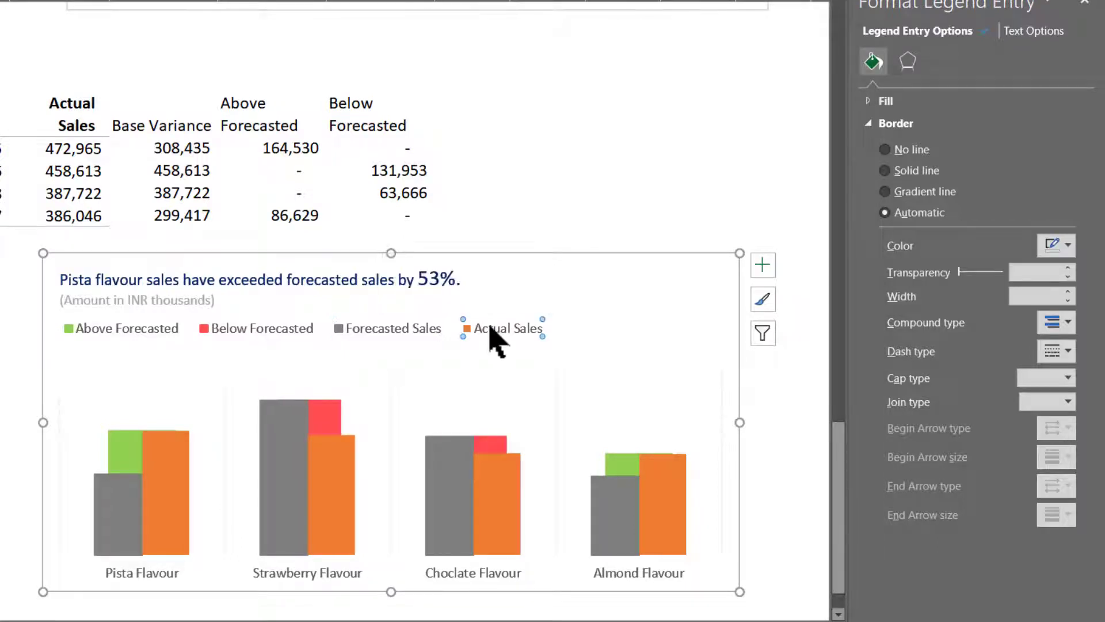
right_click(491, 331)
left_click(509, 285)
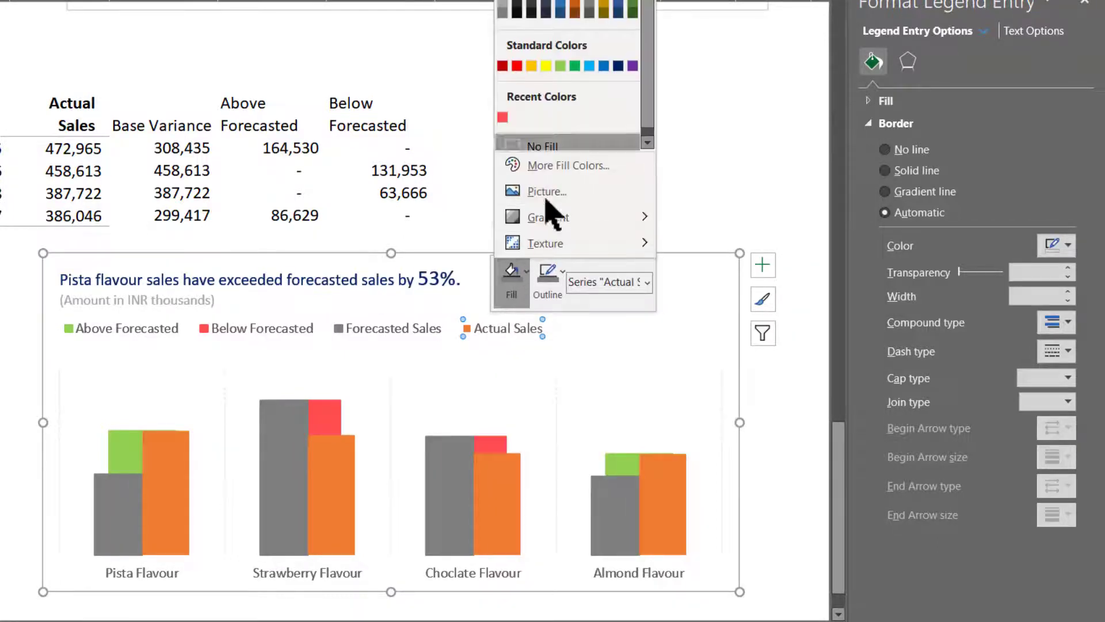
left_click(603, 66)
left_click(553, 281)
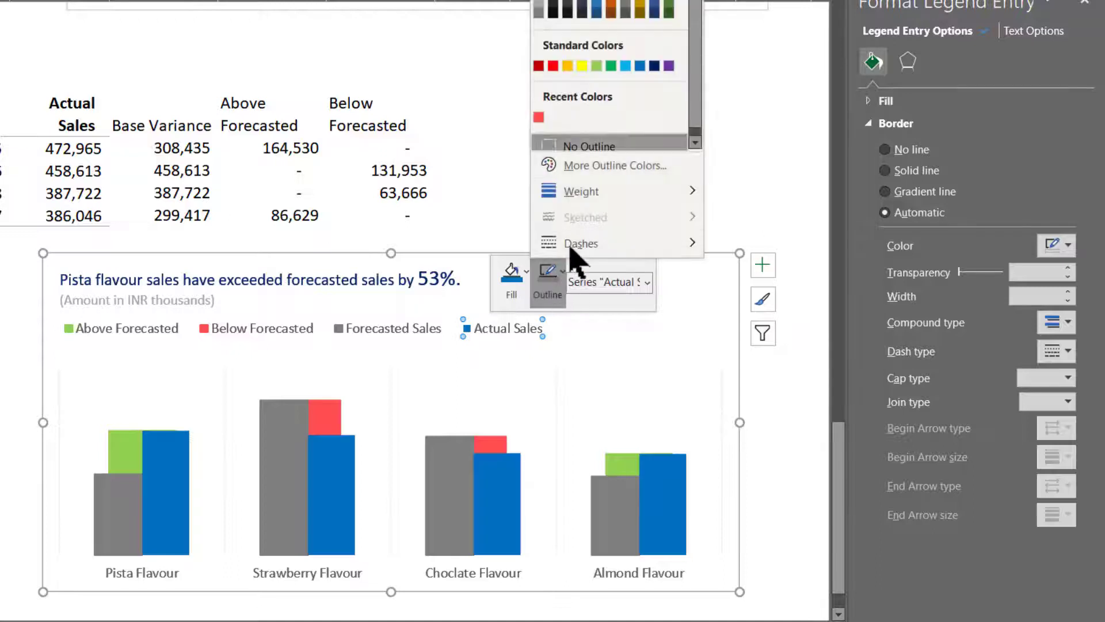
left_click(639, 67)
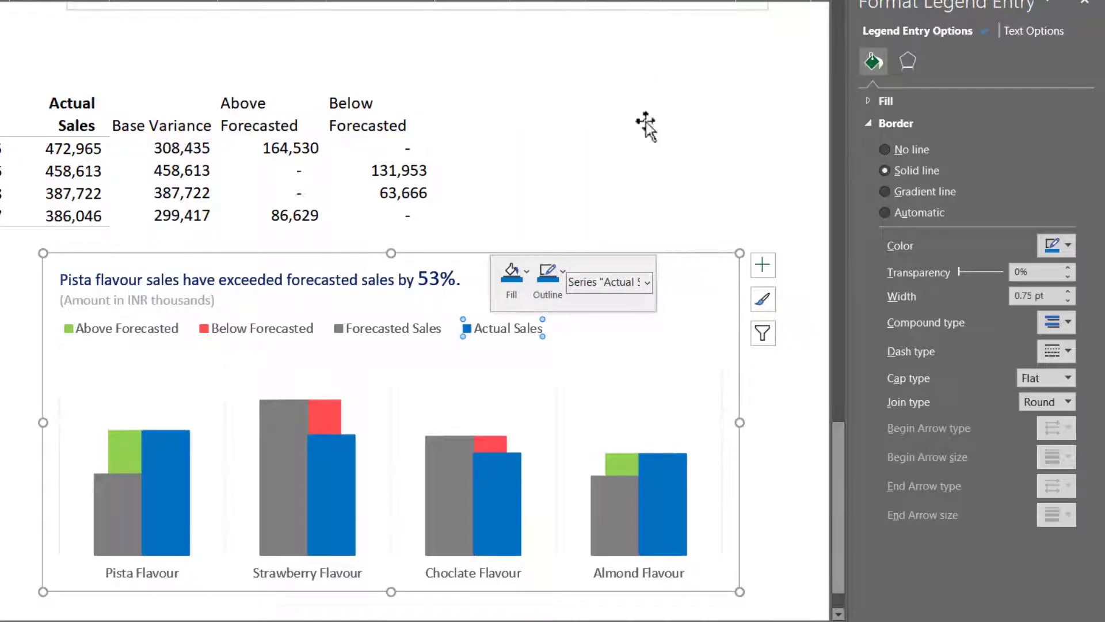
left_click(663, 340)
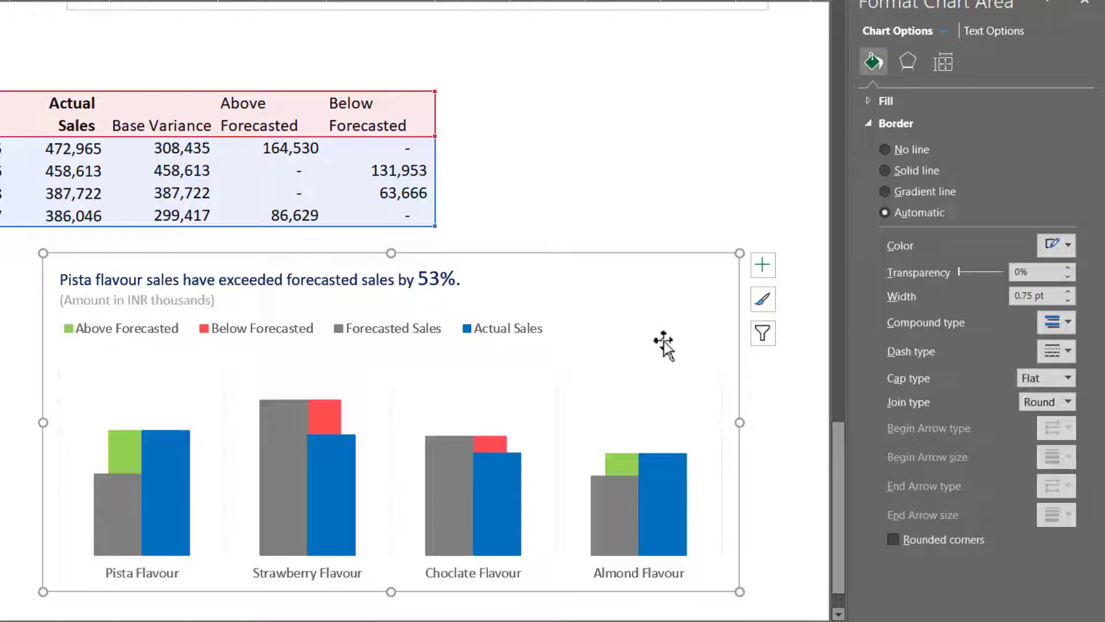
- Turn on data labels for every bar, then select the sales figures in the table
left_click(764, 265)
left_click(802, 342)
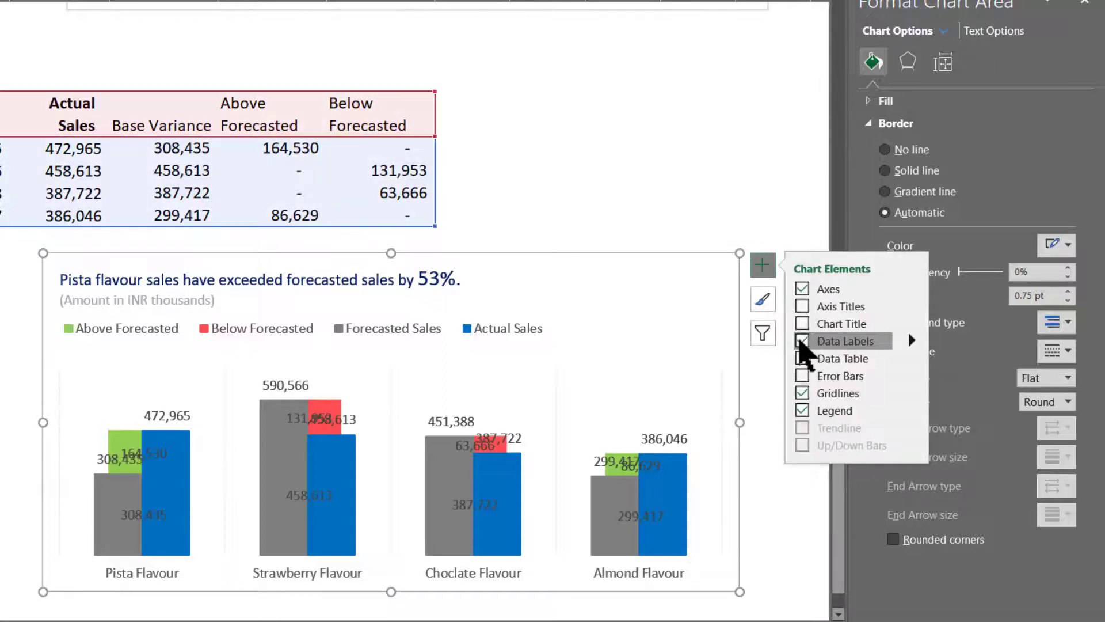
left_click(763, 264)
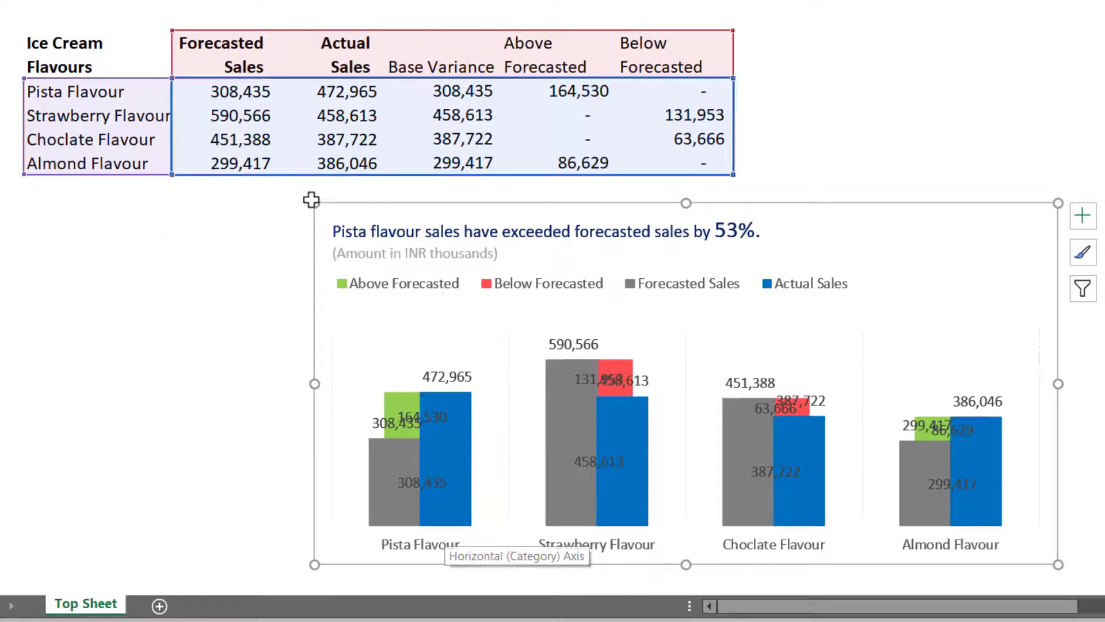
left_click_drag(245, 89, 658, 151)
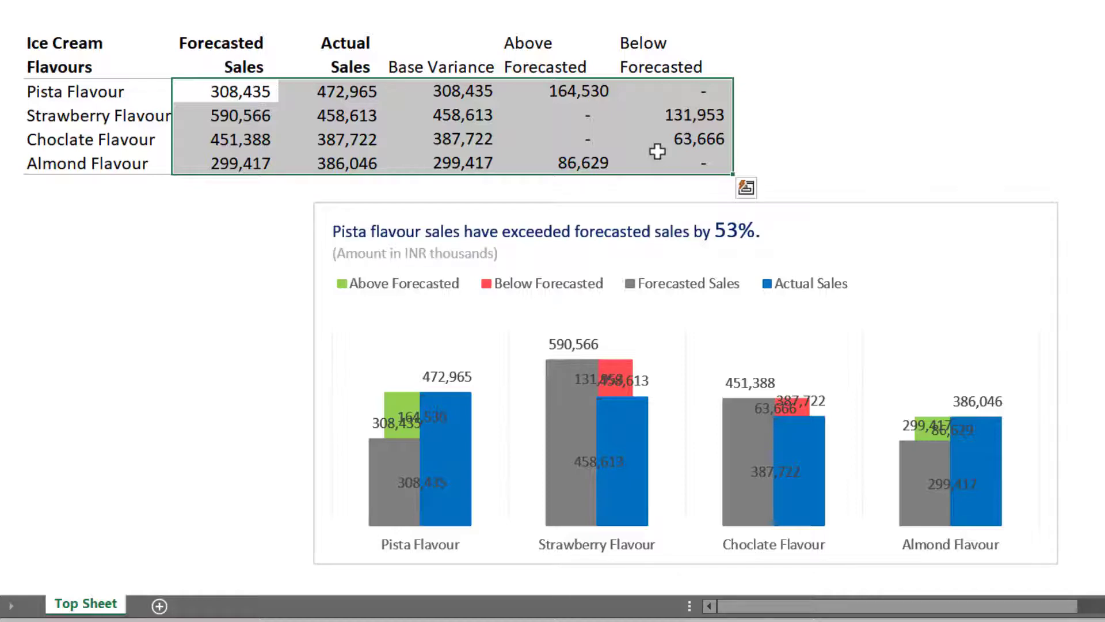
- Apply the custom number format '#,' so sales show in thousands (308, 473, 591)
key("ctrl+1")
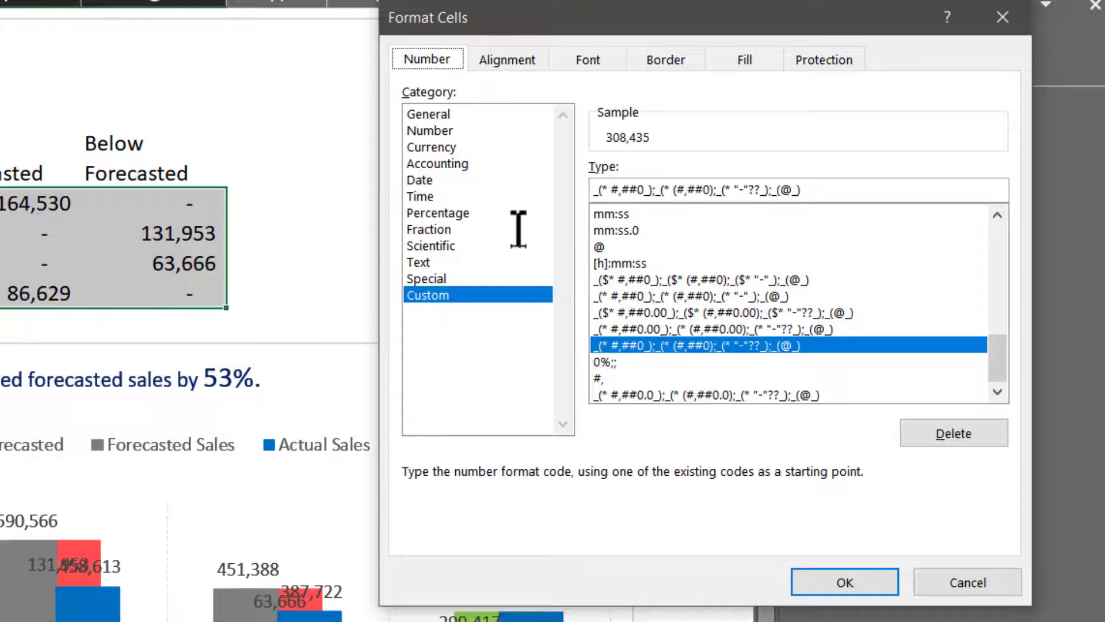
left_click_drag(815, 189, 529, 164)
type("#,")
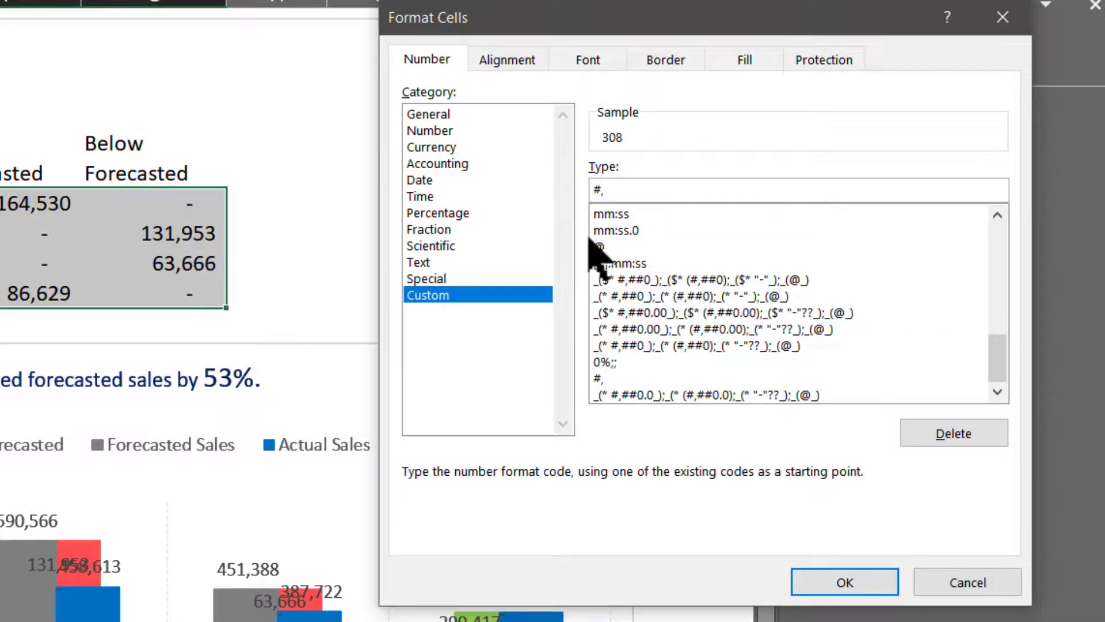
left_click(872, 583)
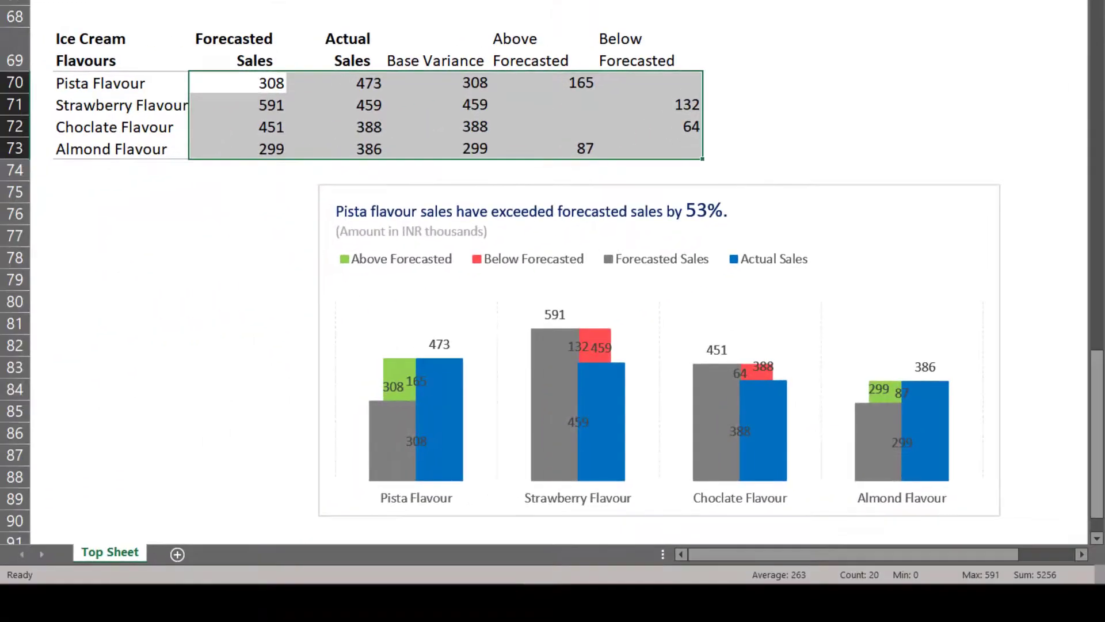
- Position the Actual Sales and Forecasted Sales data labels at Inside Base
left_click(420, 441)
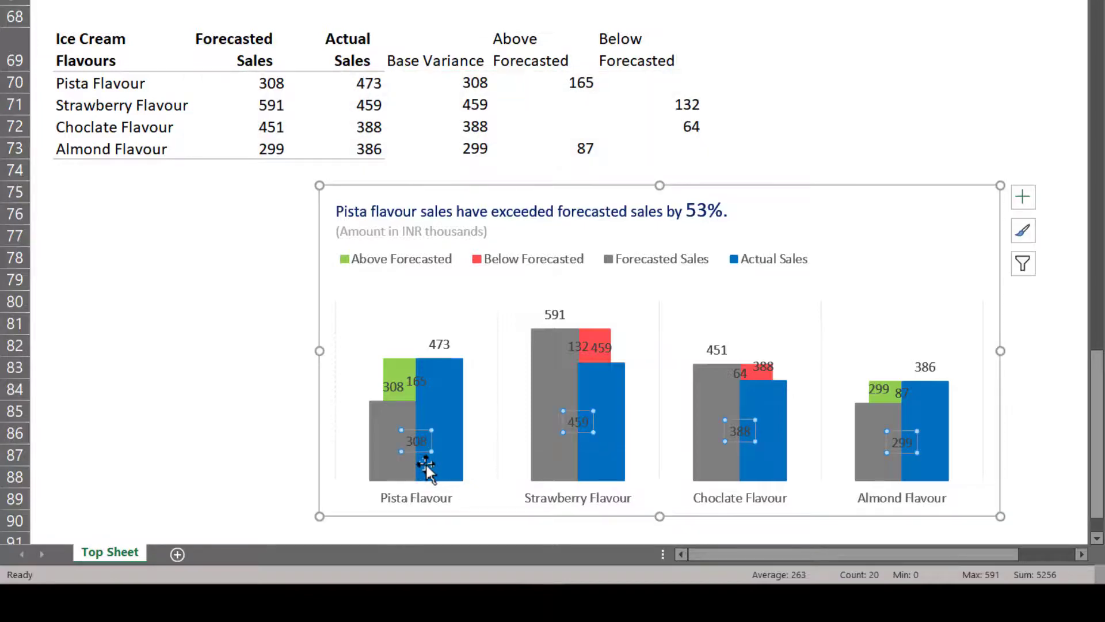
double_click(426, 461)
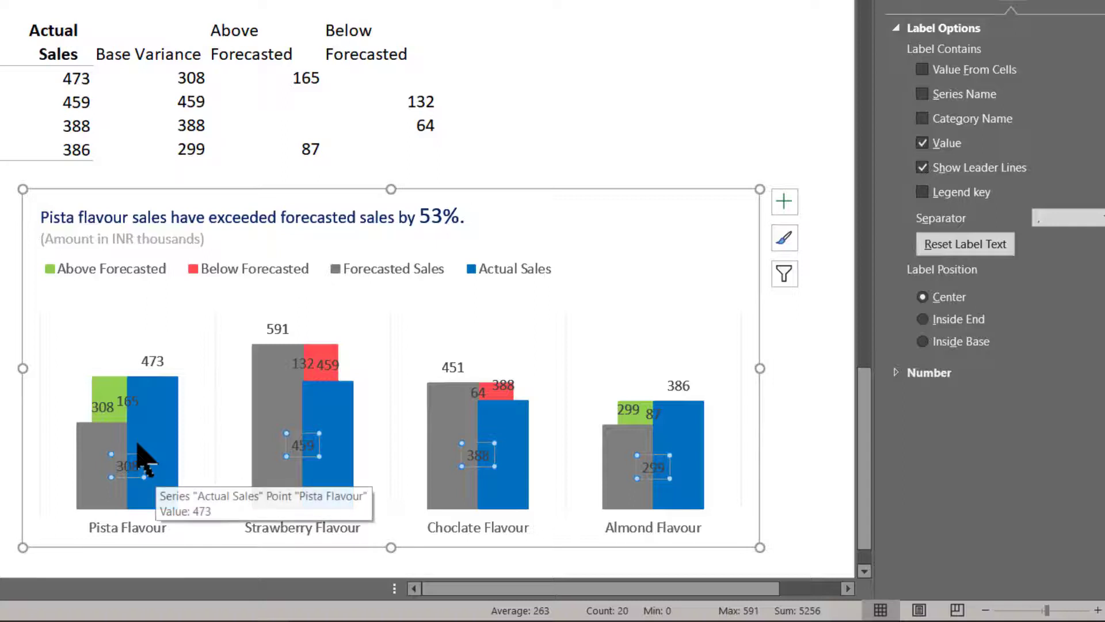
key("Escape")
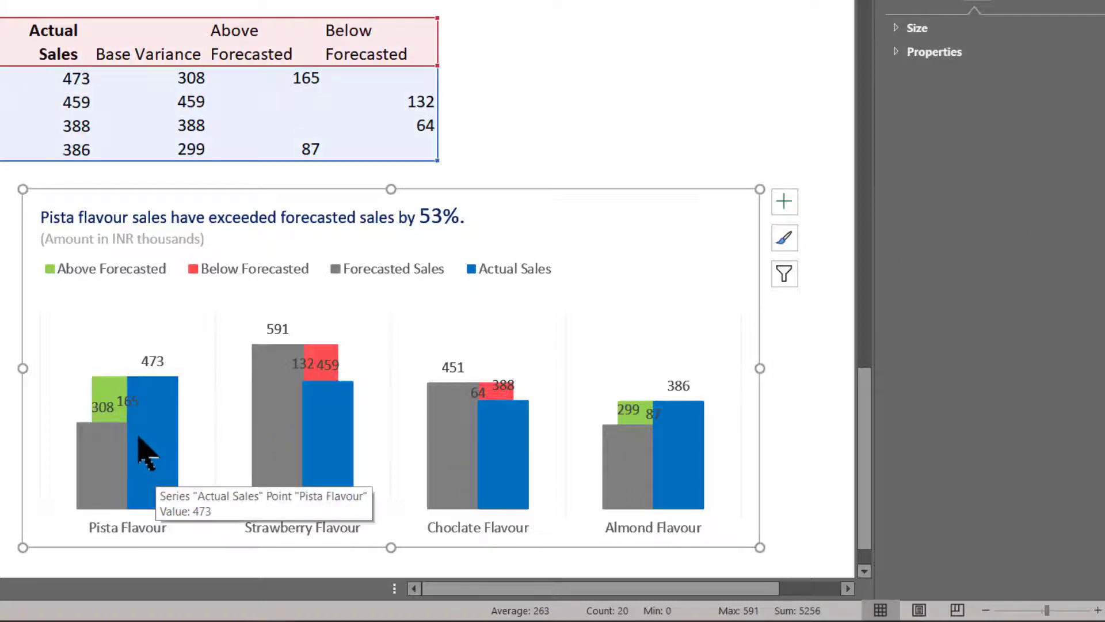
left_click(154, 361)
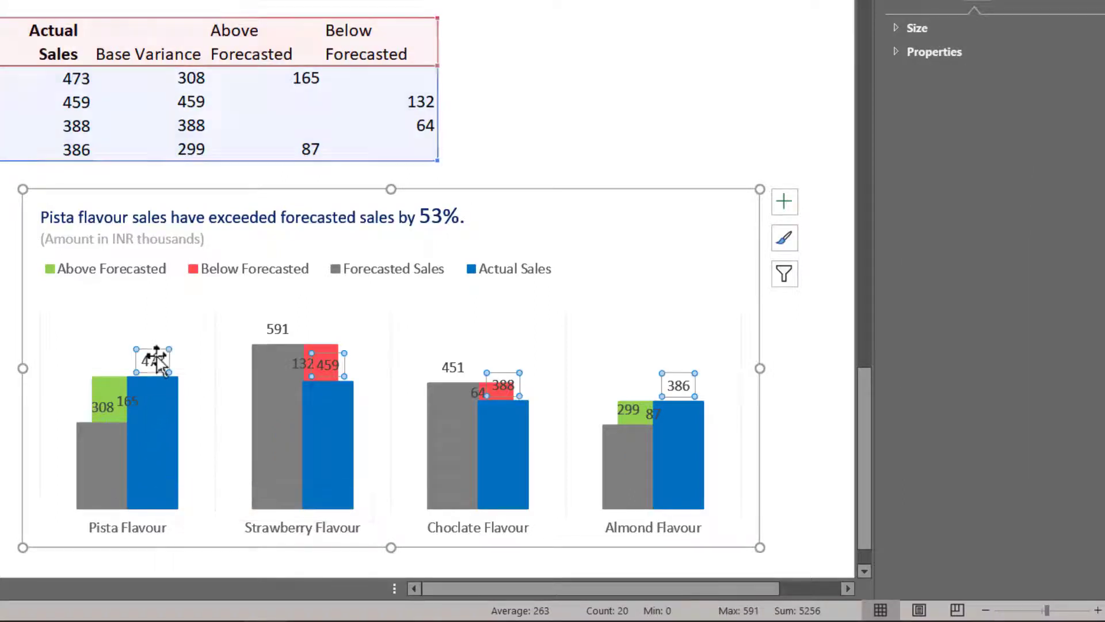
left_click(788, 207)
mouse_move(940, 277)
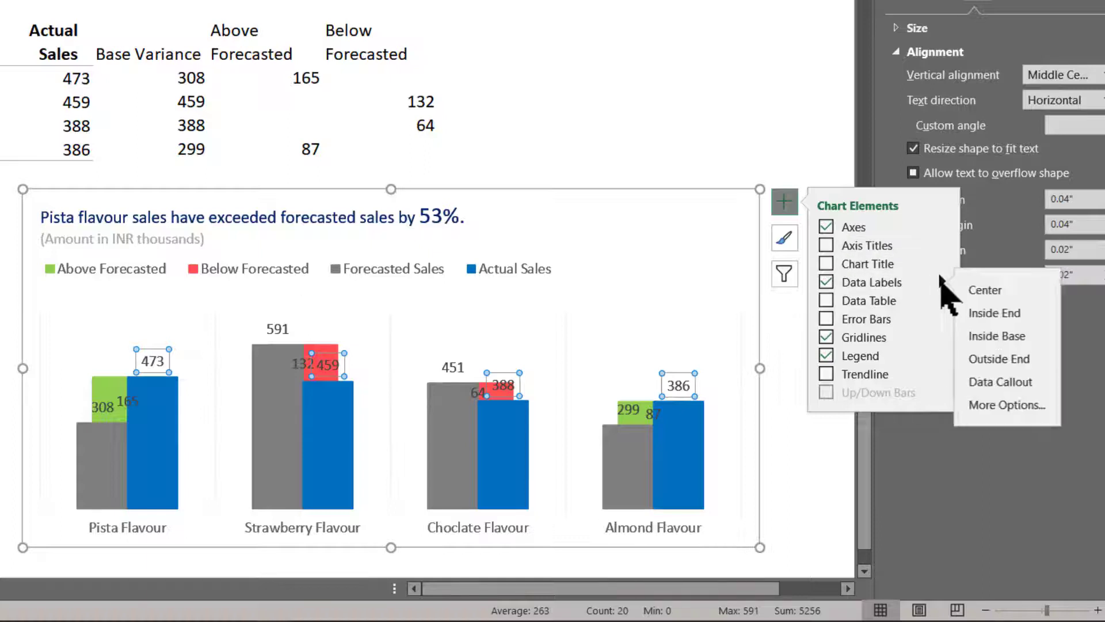
left_click(999, 336)
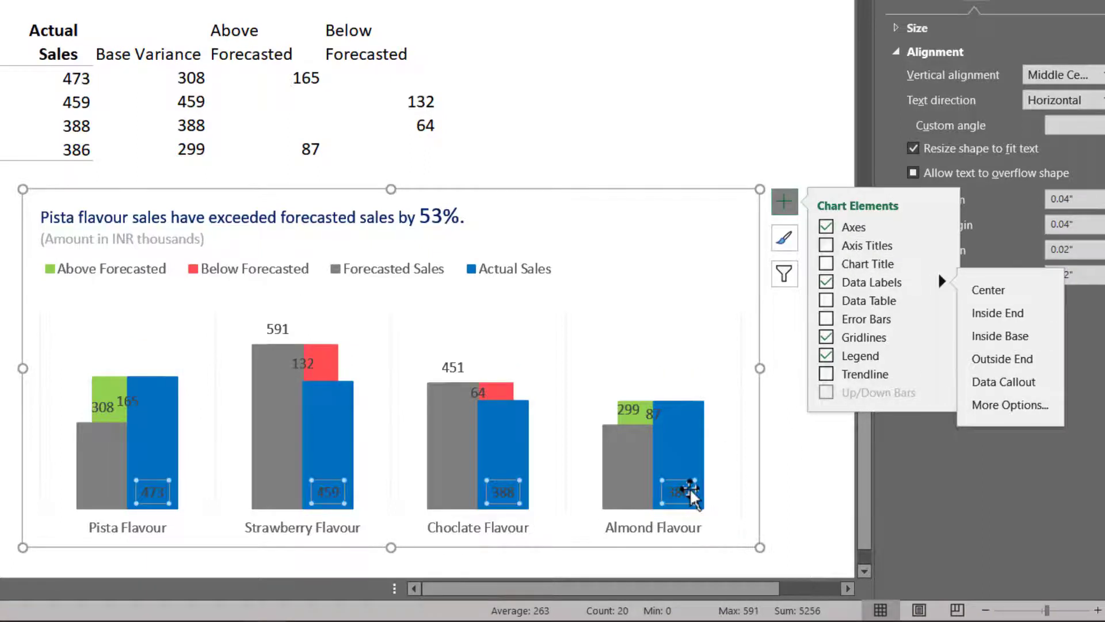
left_click(463, 368)
left_click(996, 336)
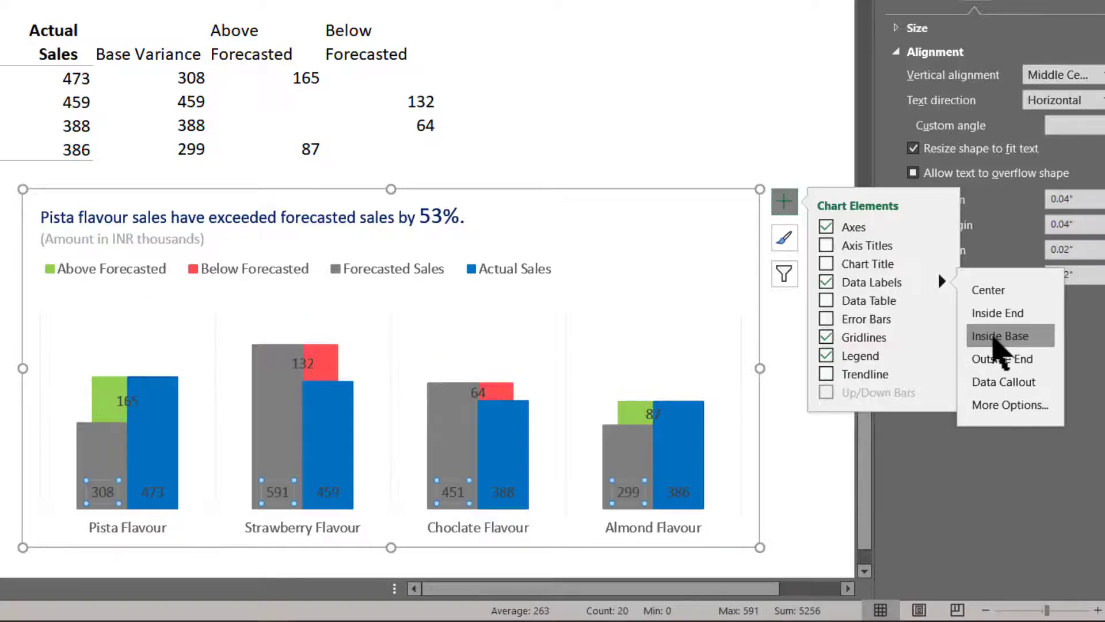
left_click(784, 201)
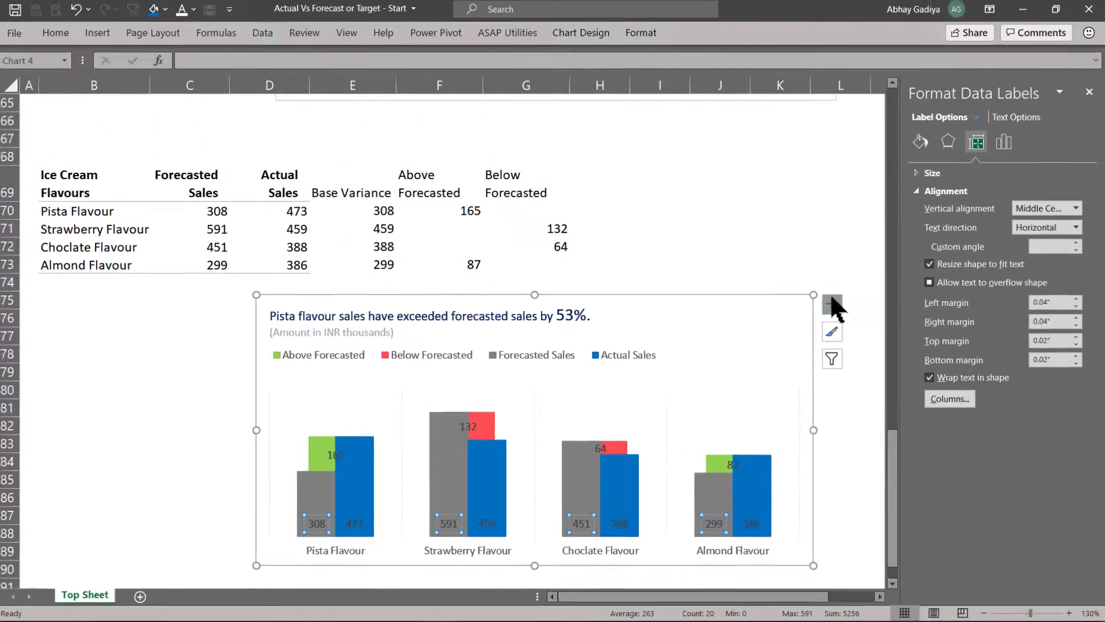
- Make the forecasted and actual sales labels white
left_click(186, 11)
left_click(357, 520)
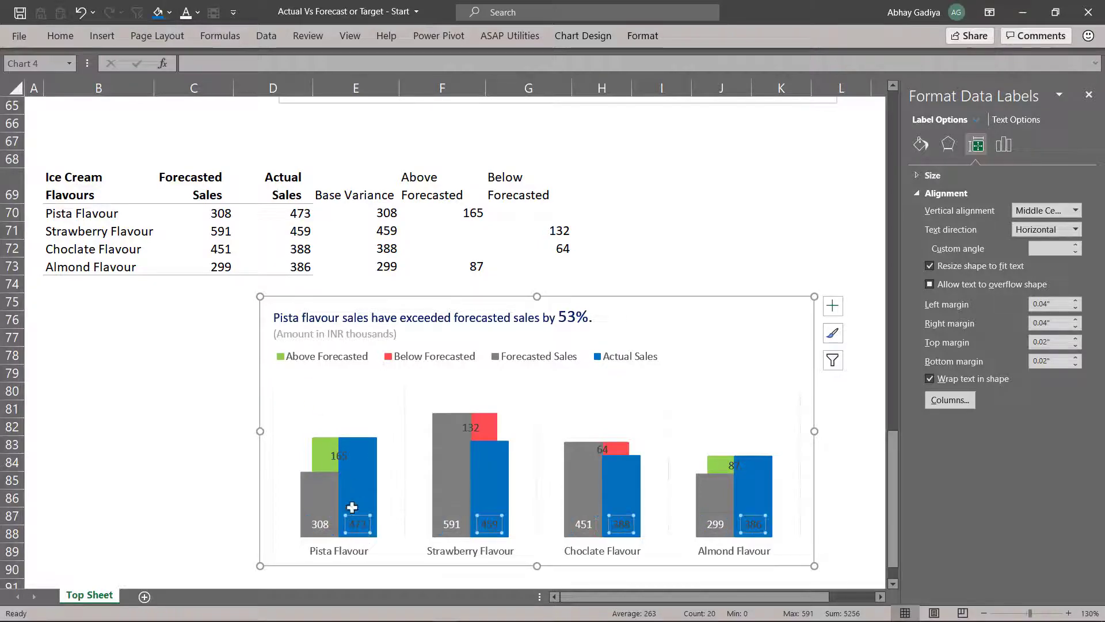
left_click(185, 11)
- Drag the variance labels 165, 132, 64 and 87 up above their bars
left_click(338, 455)
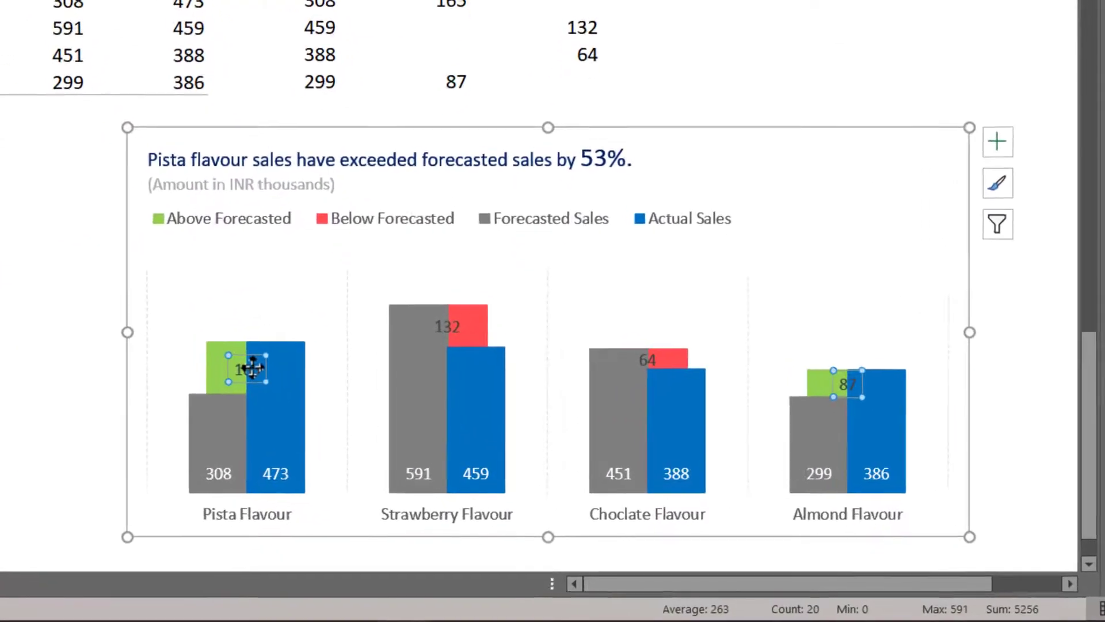
left_click(236, 348)
left_click_drag(237, 363, 195, 307)
left_click(449, 316)
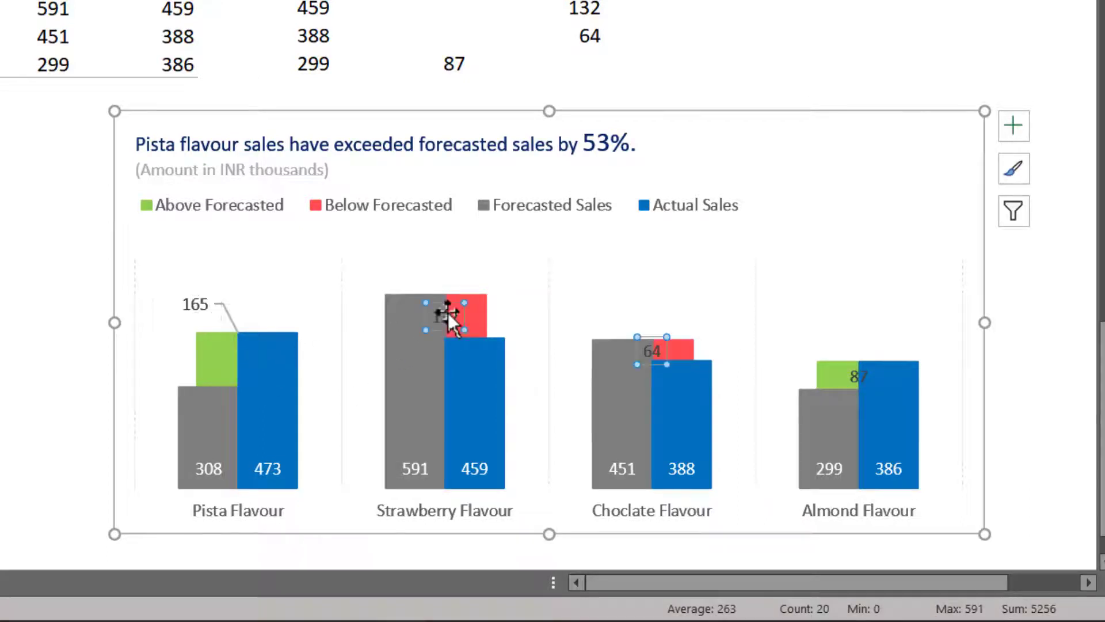
left_click_drag(449, 316, 407, 269)
left_click(662, 351)
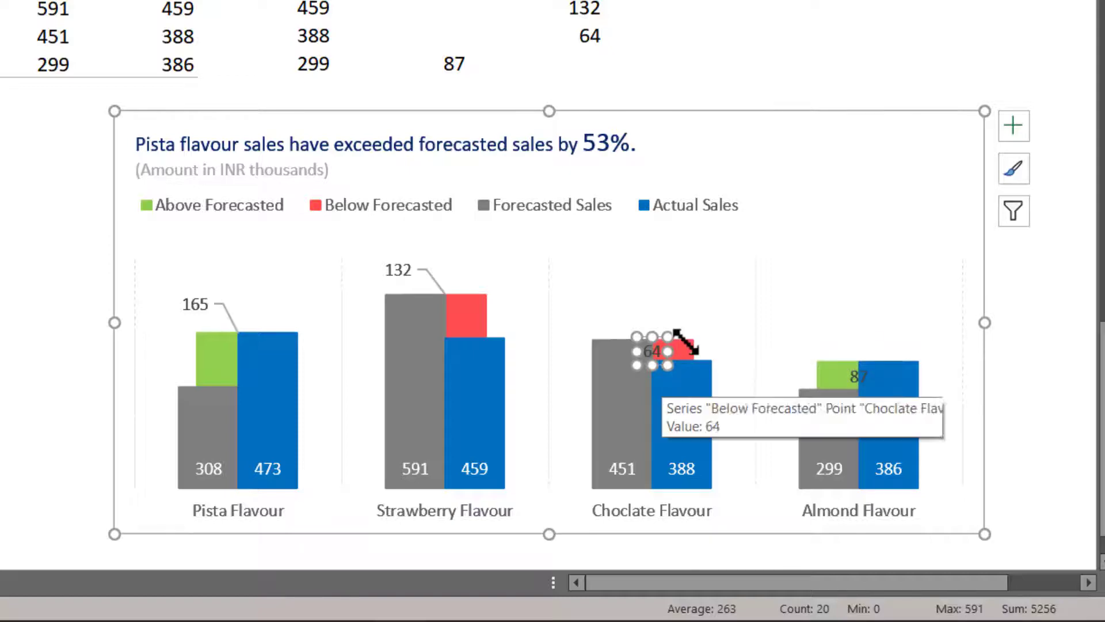
left_click_drag(684, 340, 660, 301)
left_click(858, 376)
left_click_drag(858, 376, 831, 339)
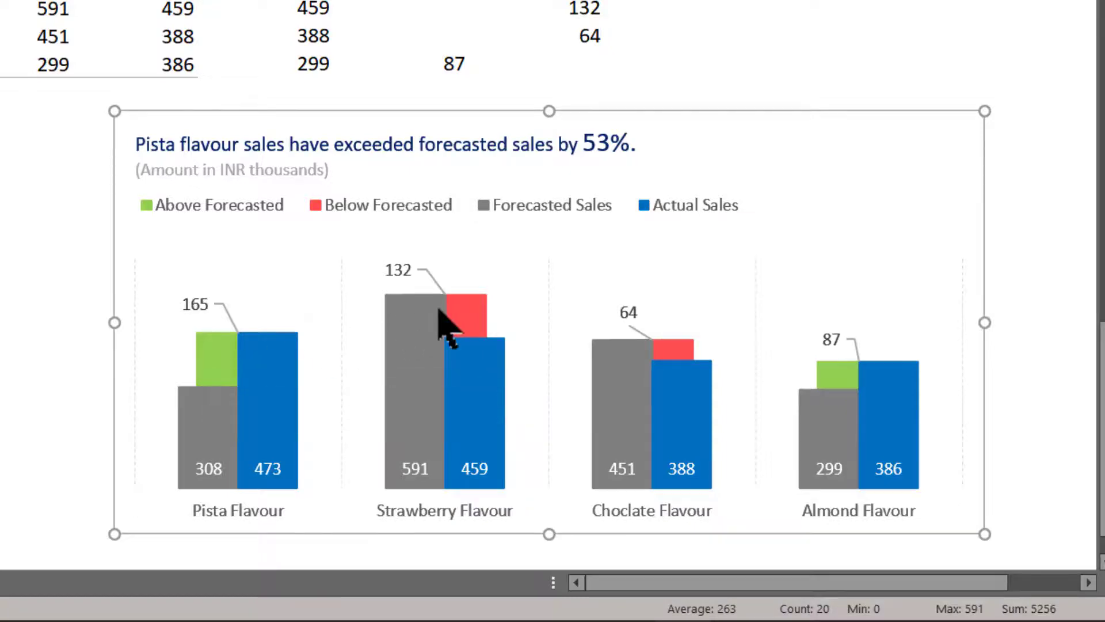
mouse_move(440, 311)
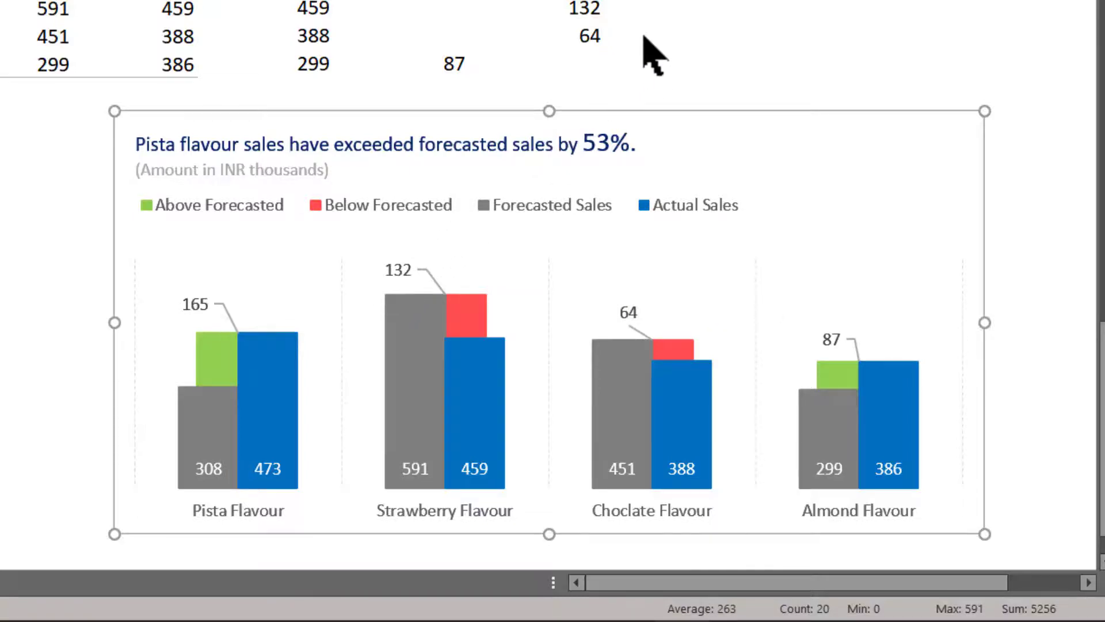
- Copy the Above Forecasted and Below Forecasted headers into the empty columns to the right
key("Right")
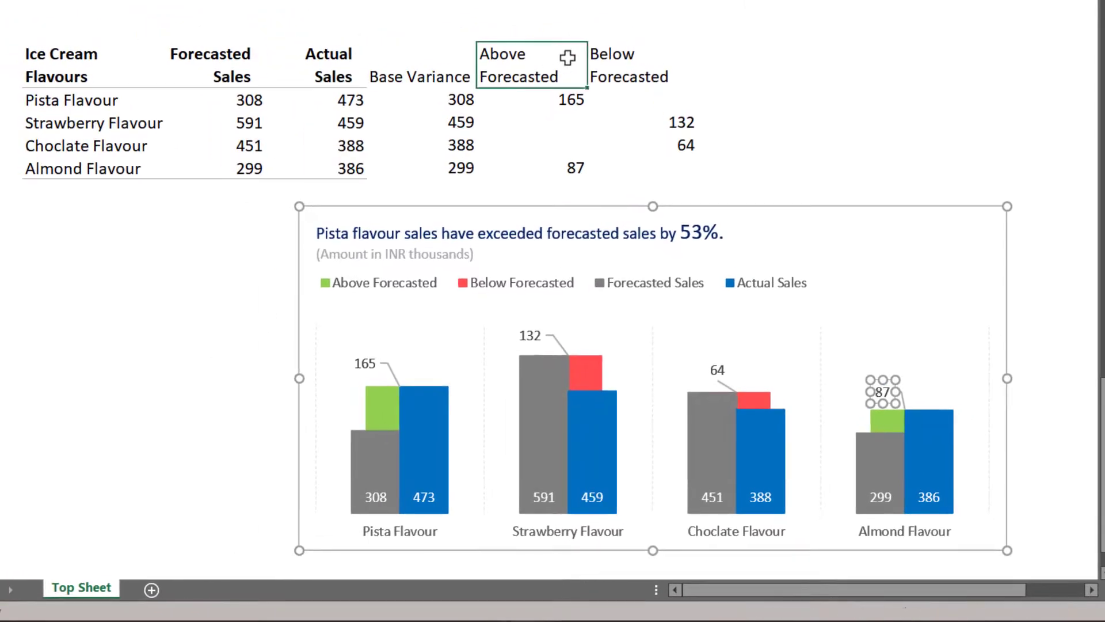
left_click_drag(567, 57, 627, 54)
key("ctrl+c")
left_click(745, 72)
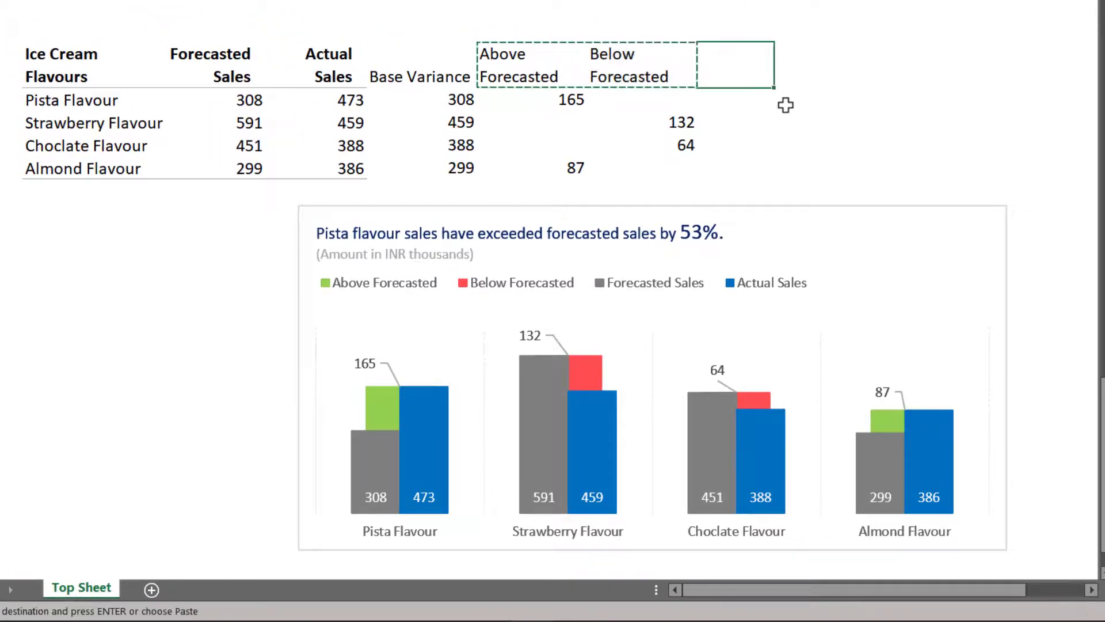
key("ctrl+v")
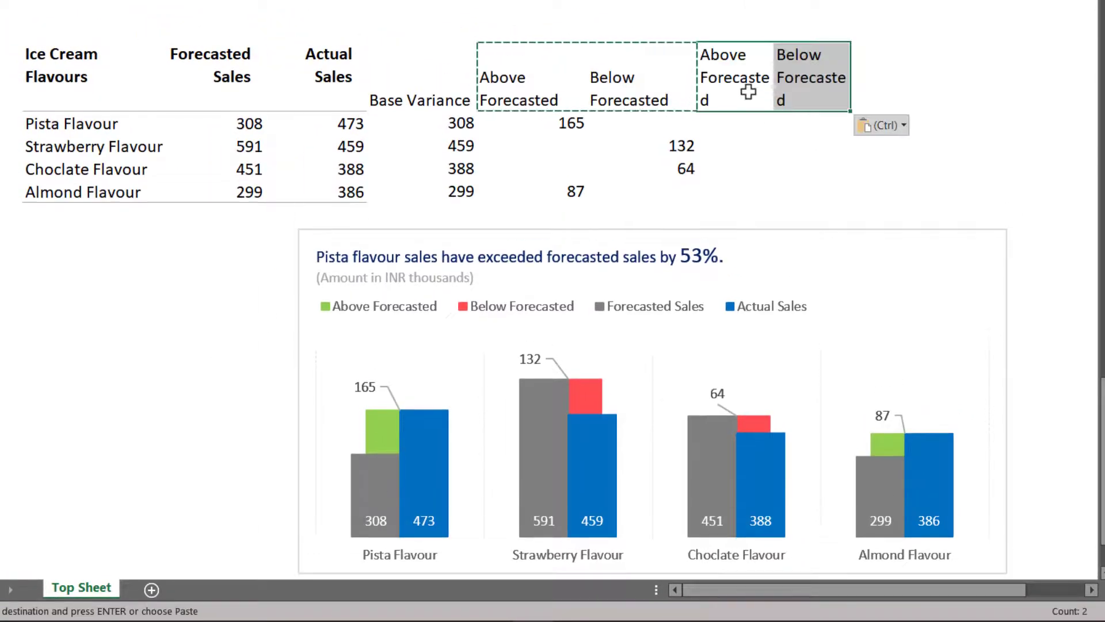